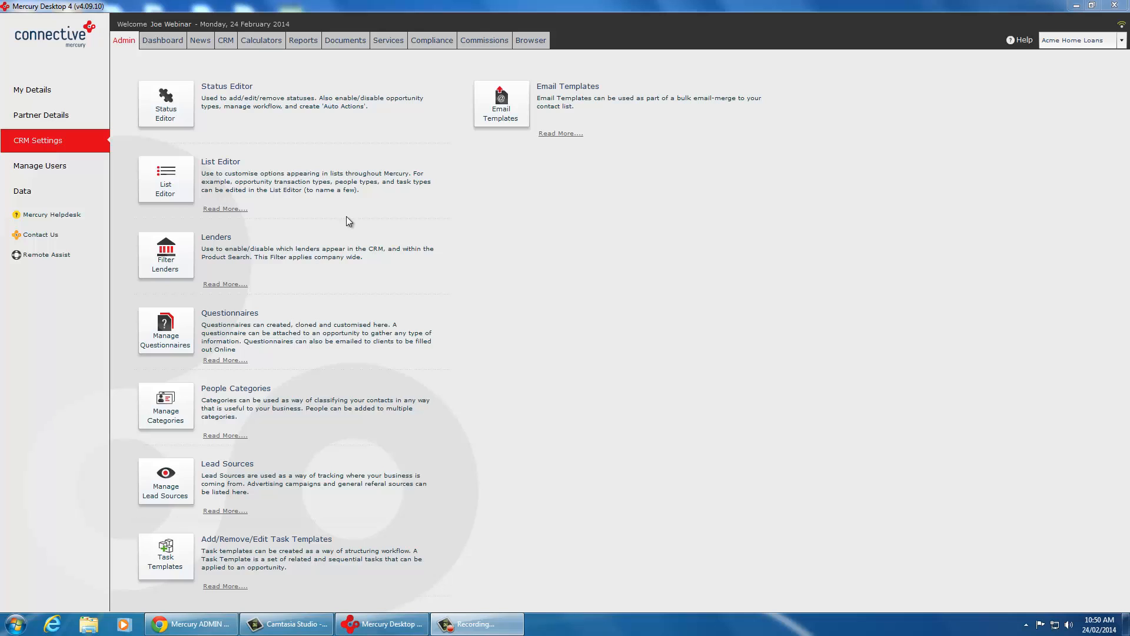
Step: Create a new task template named "New Lead Template" in the CRM settings
{"action": "left_click", "coordinate": [171, 546]}
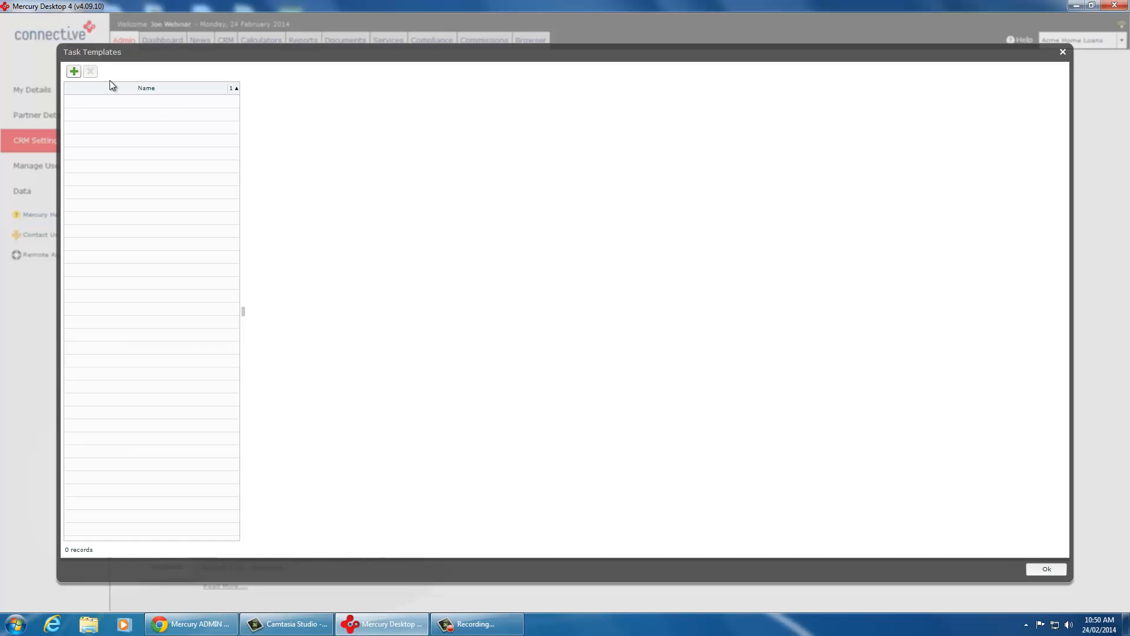
{"action": "left_click", "coordinate": [72, 71]}
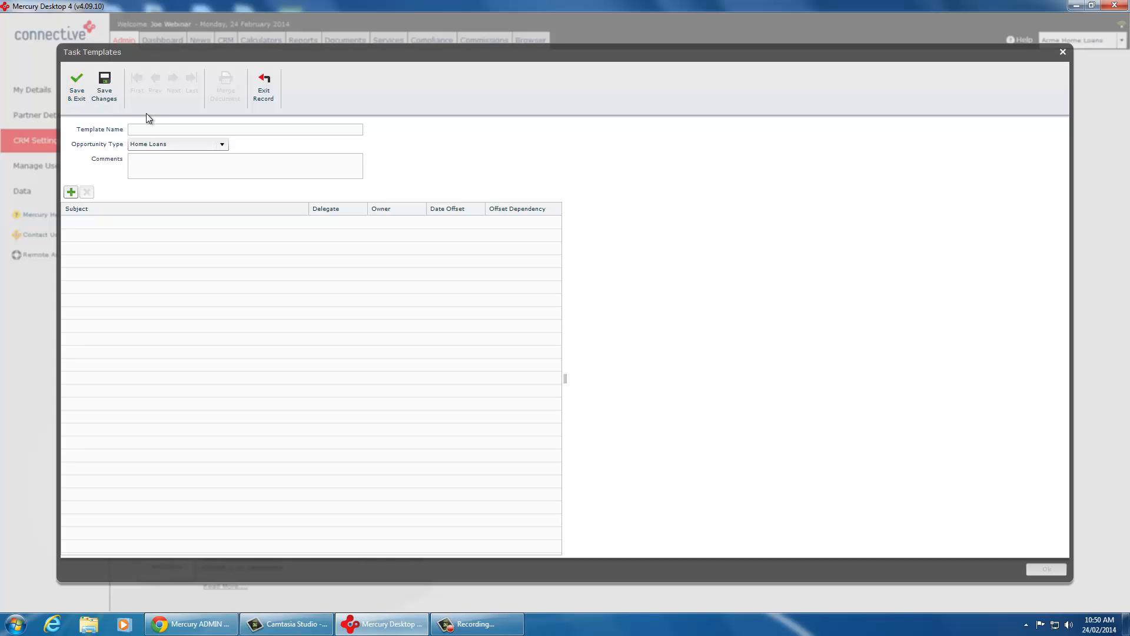
{"action": "left_click", "coordinate": [157, 131]}
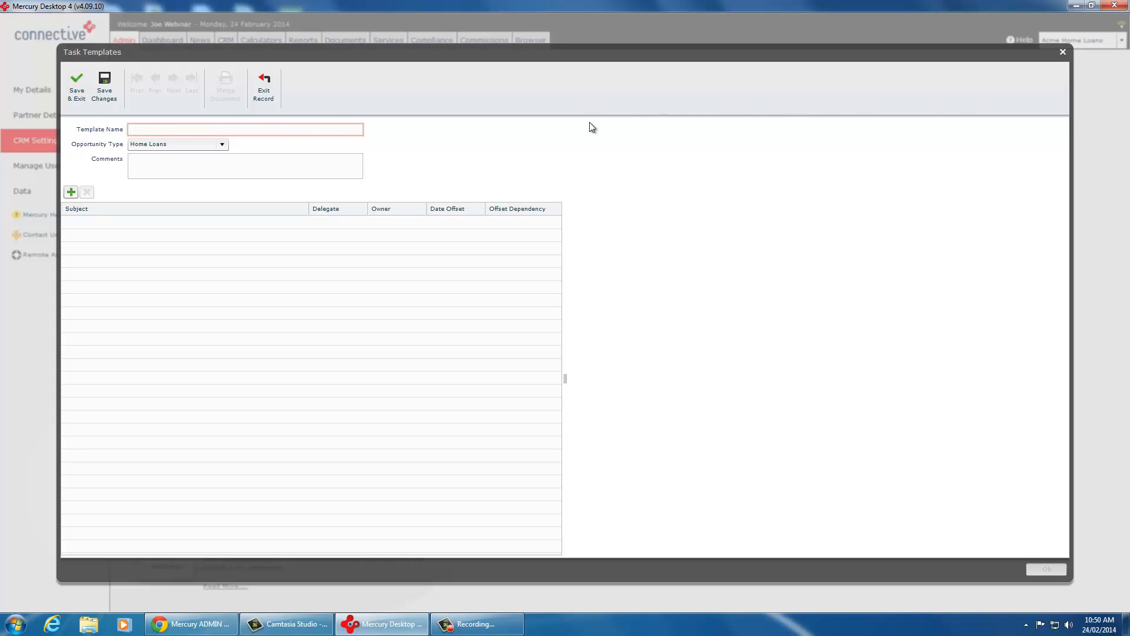
{"action": "type", "text": "New Lead Template"}
Step: Choose Home Loans as the template's opportunity type and enter the comment "Apply this to a new lead"
{"action": "left_click", "coordinate": [180, 147]}
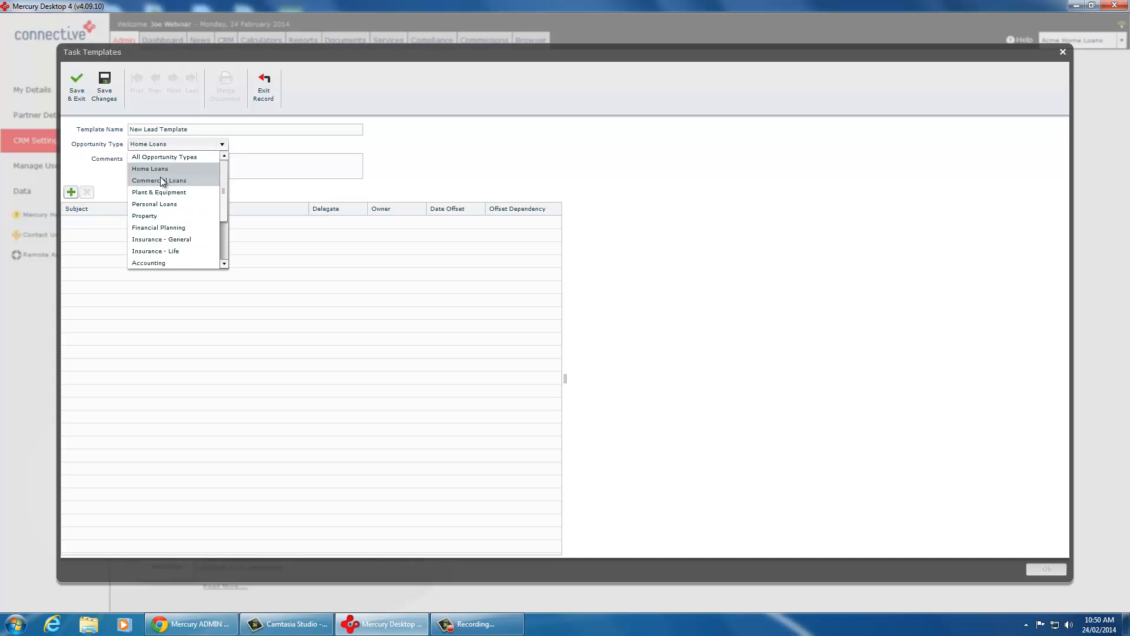
{"action": "left_click", "coordinate": [161, 170]}
{"action": "left_click", "coordinate": [166, 162]}
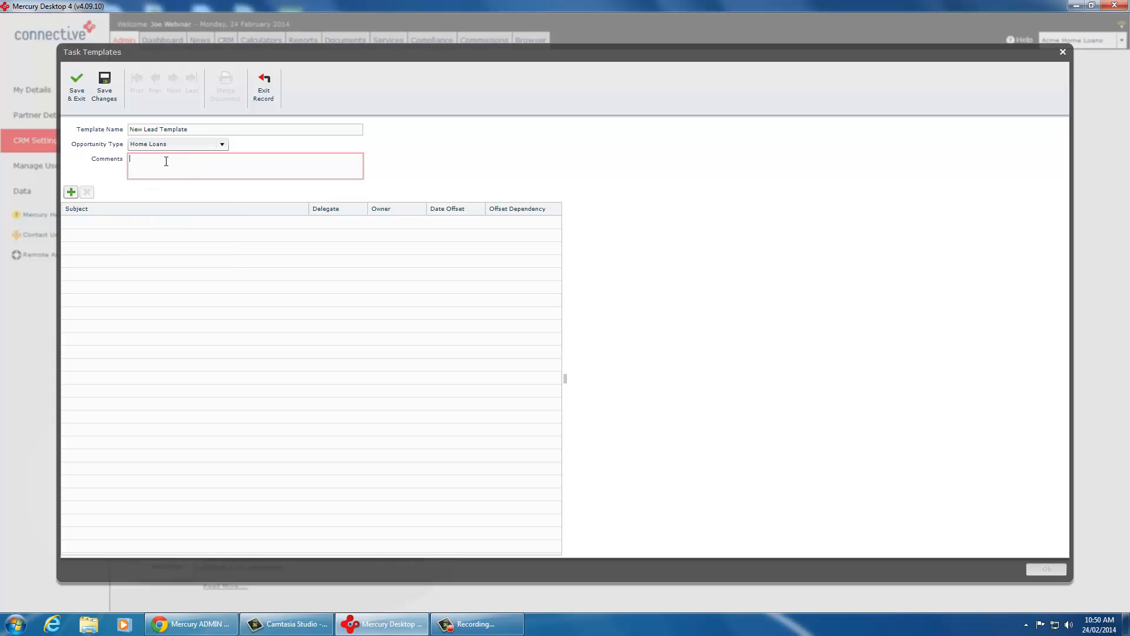
{"action": "type", "text": "Apply this to a new lead"}
Step: Add three tasks to the template with the numbered subjects "101 -", "102 -" and "103 -"
{"action": "left_click", "coordinate": [71, 192]}
{"action": "left_click", "coordinate": [74, 223]}
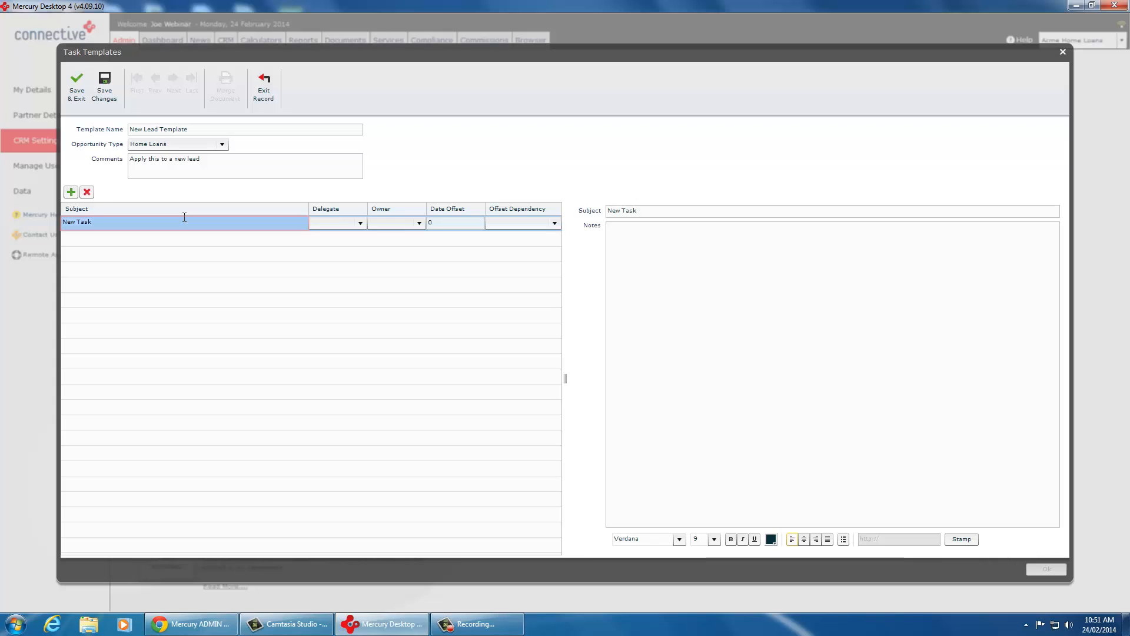
{"action": "type", "text": "101 -"}
{"action": "left_click", "coordinate": [71, 192]}
{"action": "left_click", "coordinate": [83, 238]}
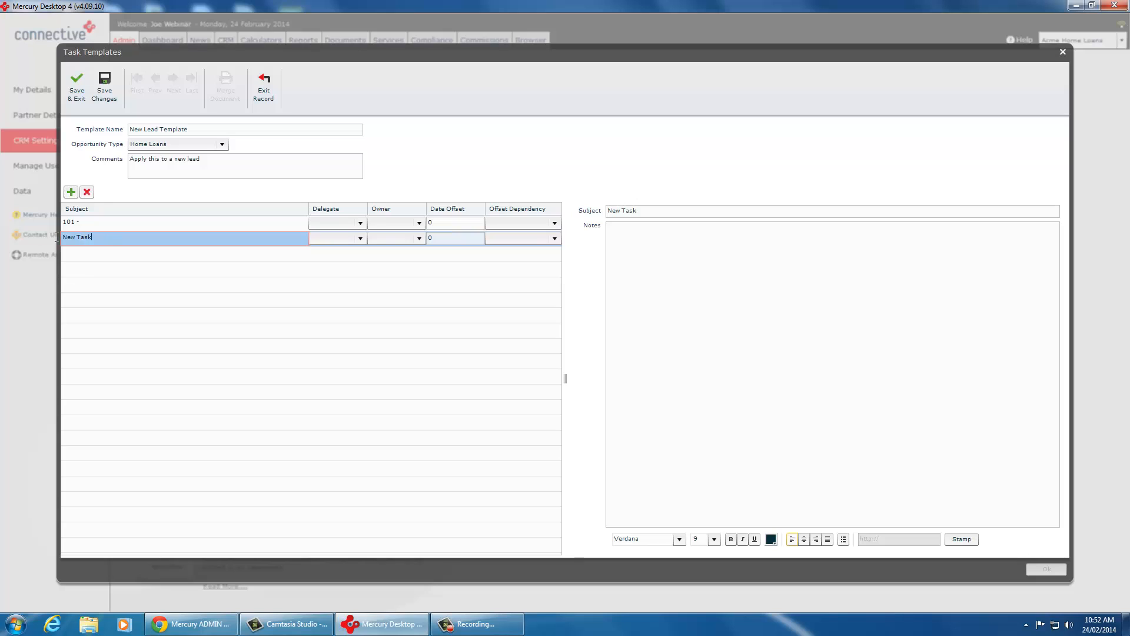
{"action": "type", "text": "102 -"}
{"action": "left_click", "coordinate": [71, 192]}
{"action": "left_click", "coordinate": [106, 253]}
{"action": "type", "text": "10"}
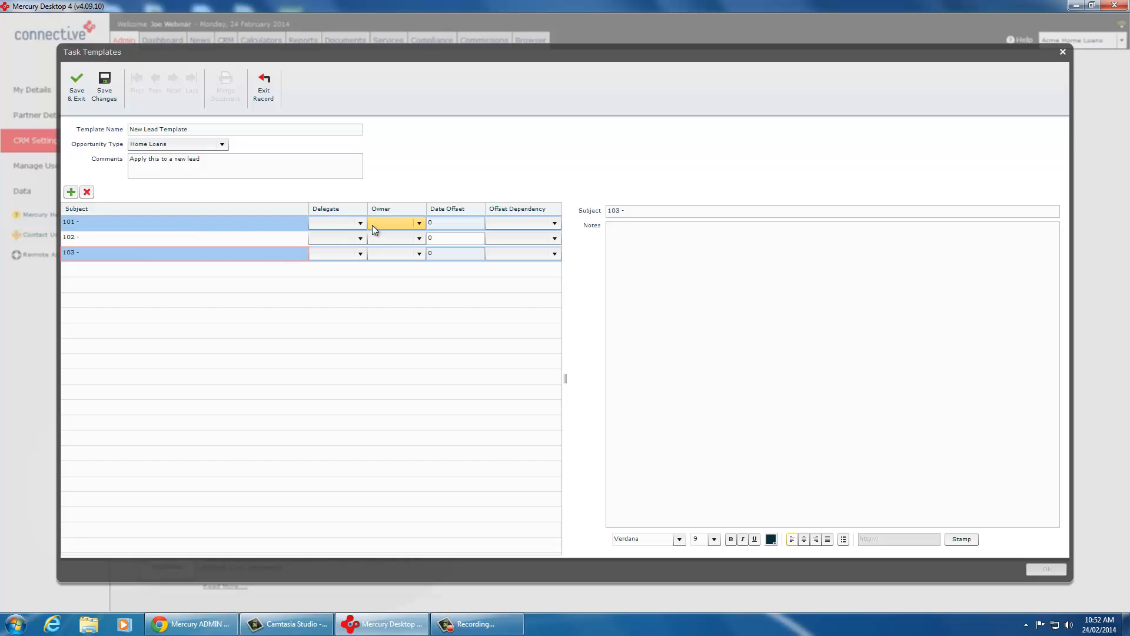
Step: Complete the subject of task 101 as "101 - Broker to contact clients"
{"action": "left_click", "coordinate": [175, 223]}
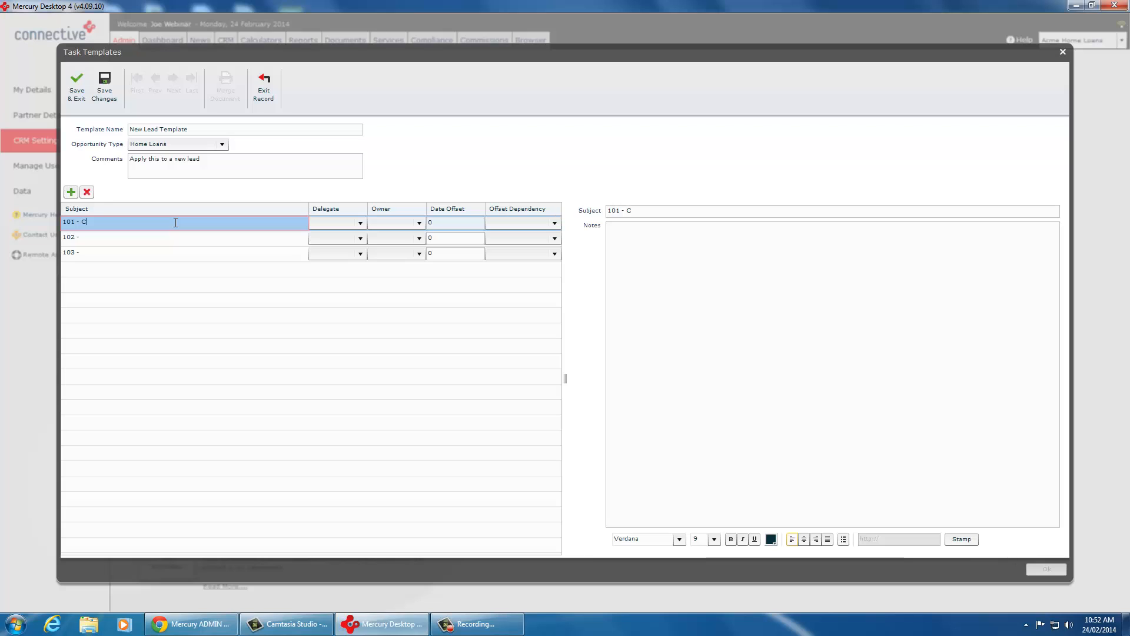
{"action": "type", "text": "Broker to contact c"}
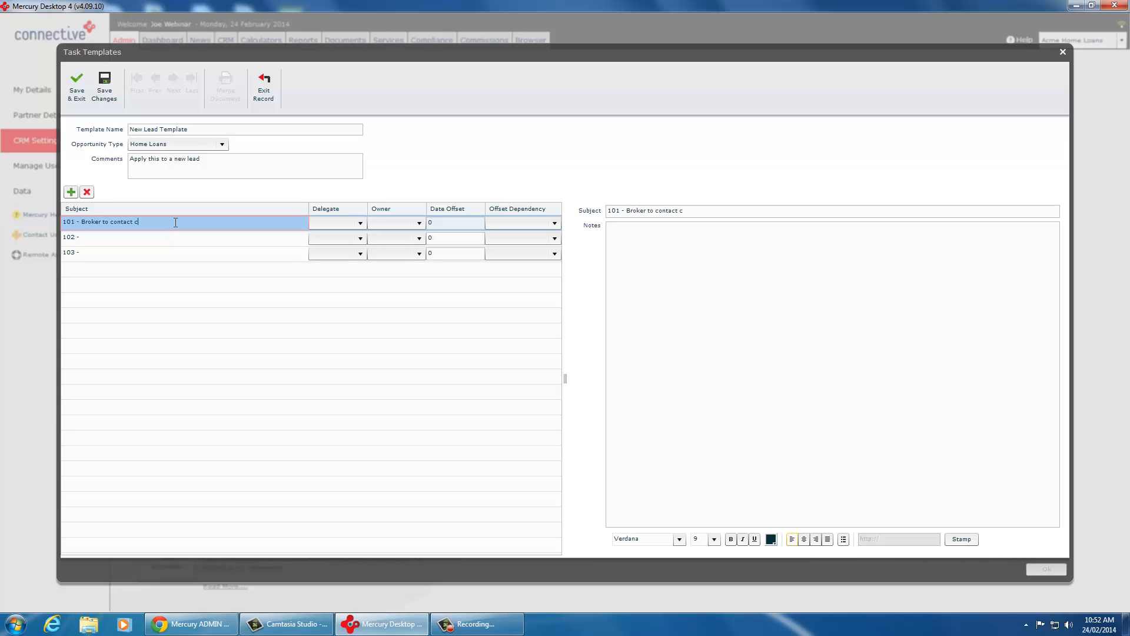
{"action": "type", "text": "lients"}
Step: Assign task 101 to the Loan Writer as delegate with Admin as owner, and base its offset on the Current Date
{"action": "left_click", "coordinate": [359, 222]}
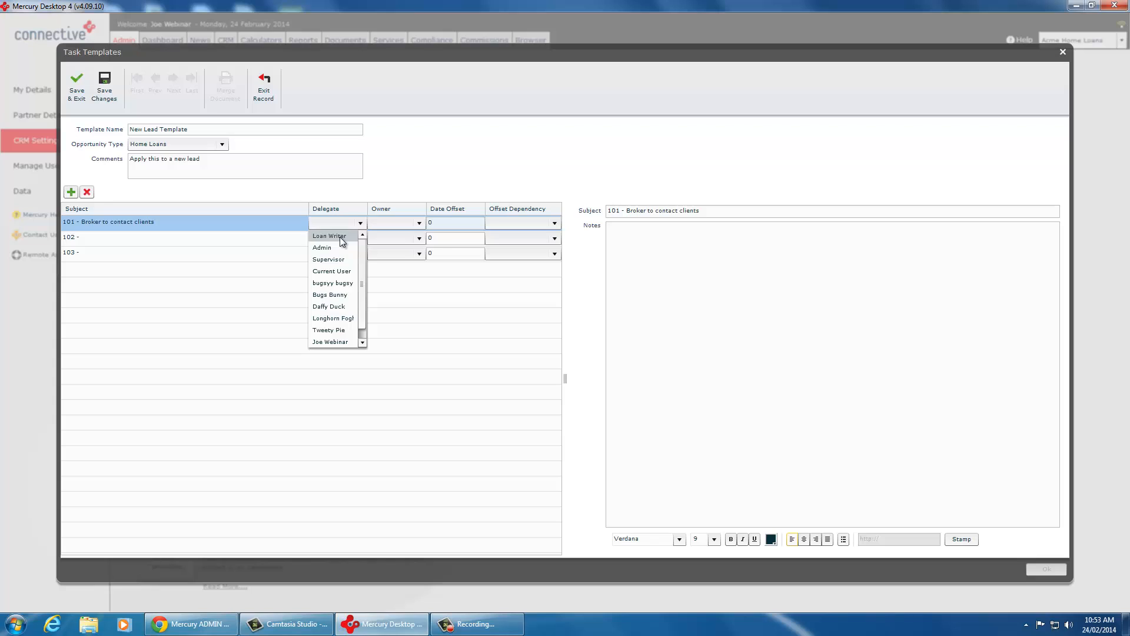
{"action": "left_click", "coordinate": [340, 236]}
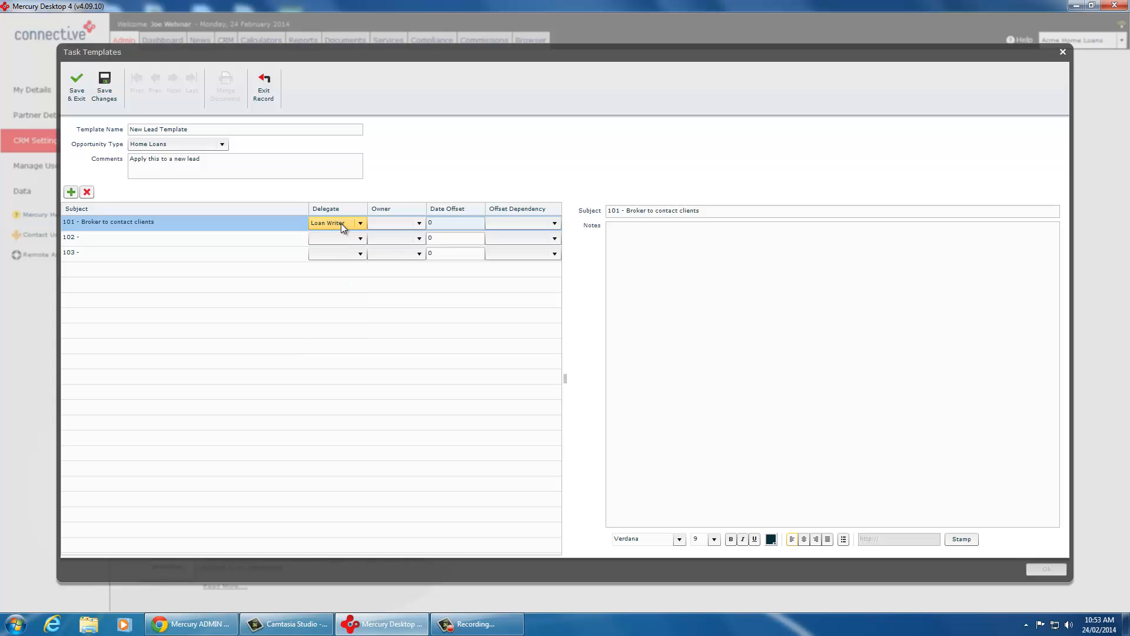
{"action": "left_click", "coordinate": [395, 226]}
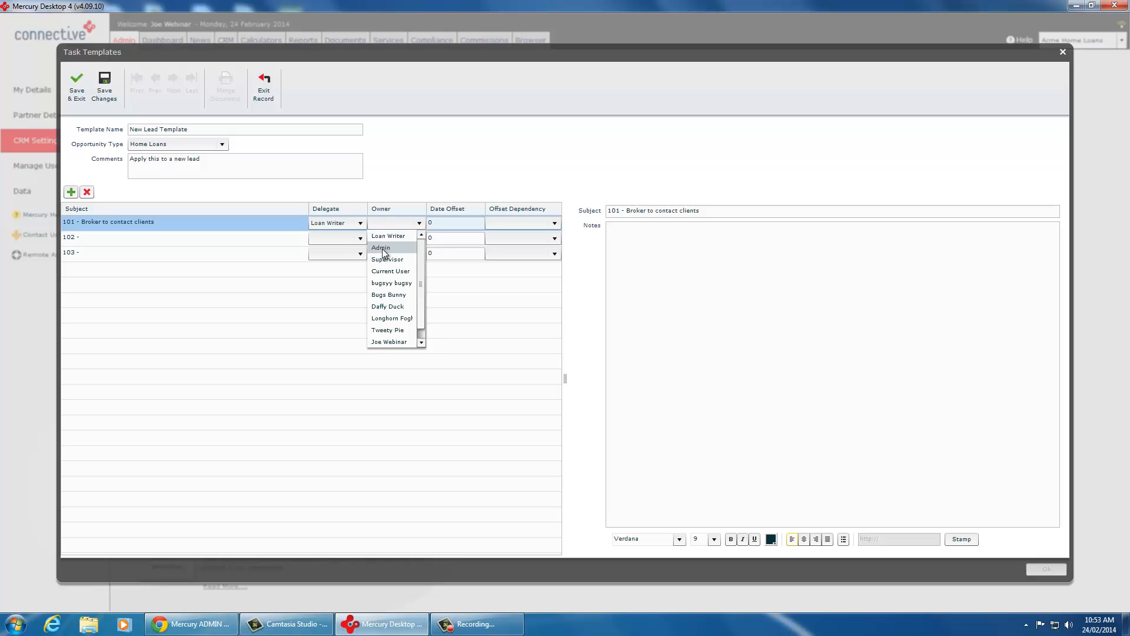
{"action": "left_click", "coordinate": [387, 249]}
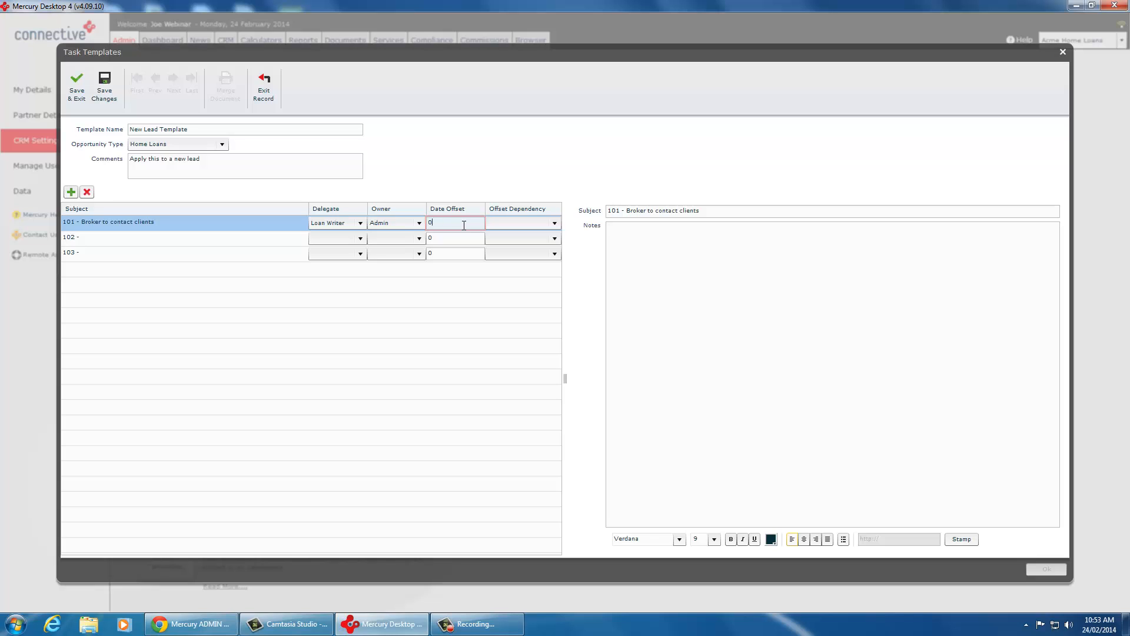
{"action": "left_click", "coordinate": [510, 222]}
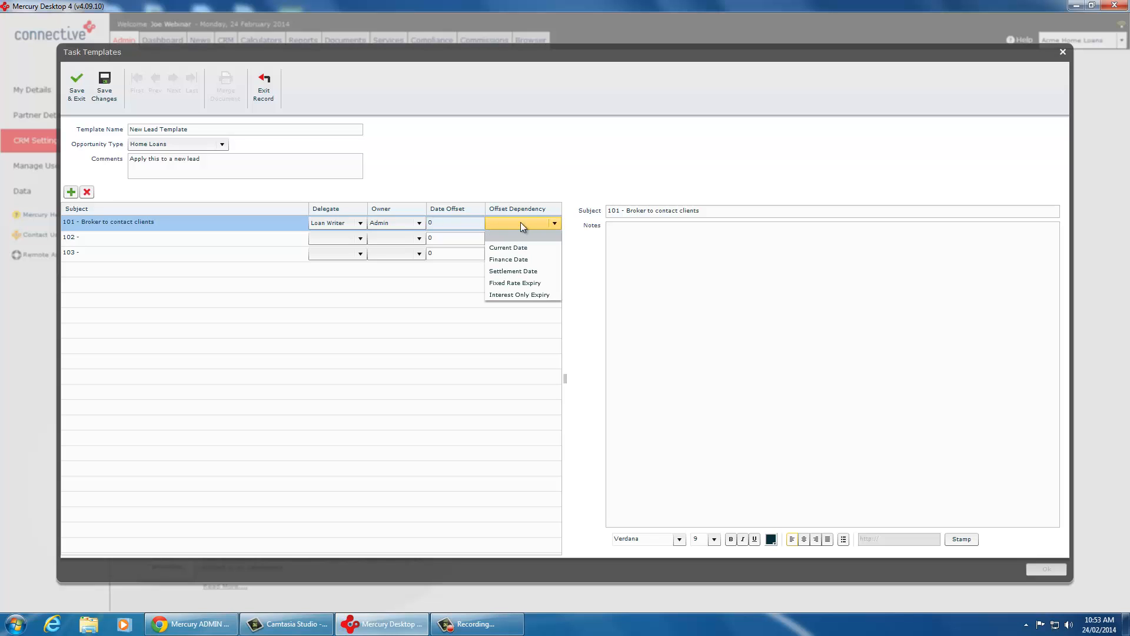
{"action": "left_click", "coordinate": [501, 248]}
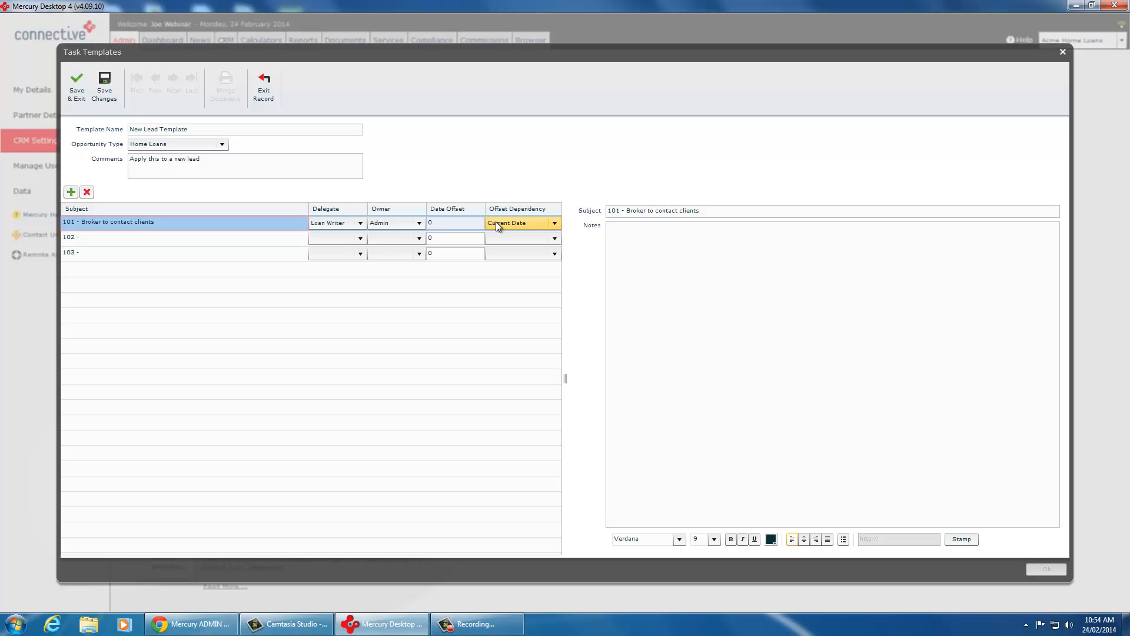
Step: Add the note "Broker must make contact with client within 24 hours of new lead" to task 101
{"action": "left_click", "coordinate": [630, 230]}
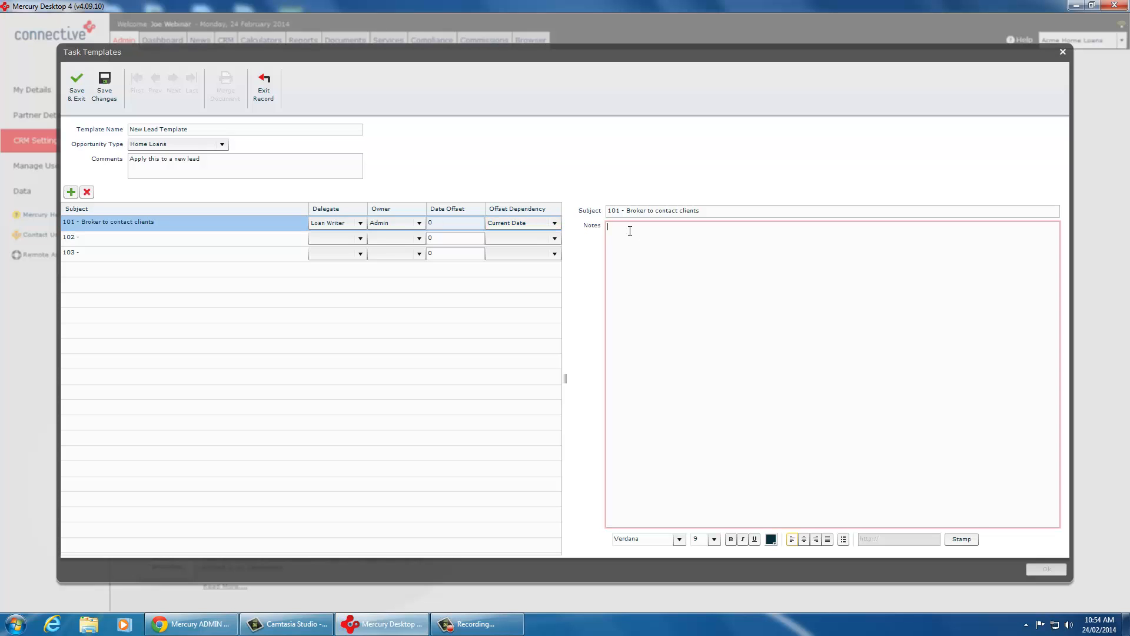
{"action": "type", "text": "Broker must make contact with client within 24 hours of new lead"}
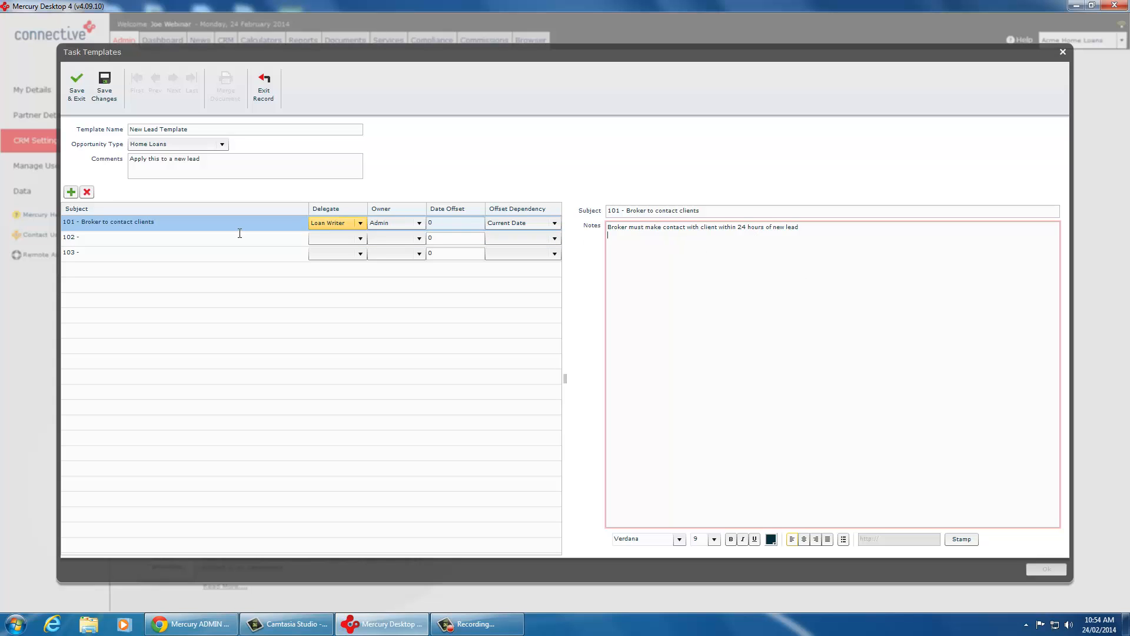
Step: Complete the subject of task 102 as "102 - Admin to contact clients"
{"action": "left_click", "coordinate": [103, 237]}
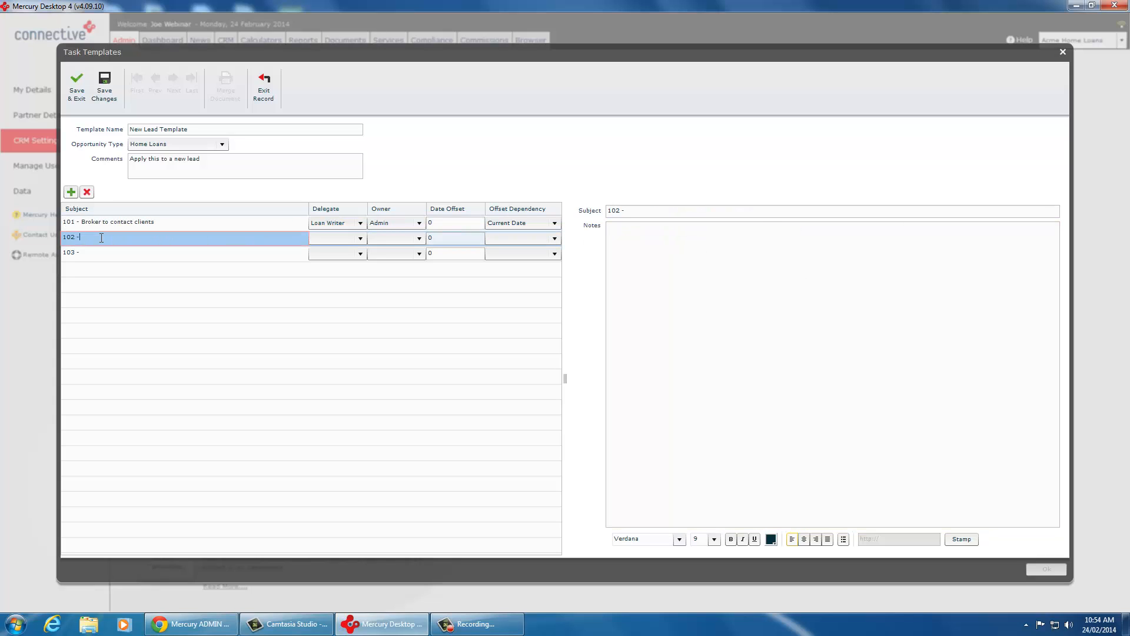
{"action": "type", "text": "Admin to contact clients"}
Step: Set task 102's delegate to Admin, owner to Loan Writer, date offset to 1 and offset dependency to Current Date
{"action": "left_click", "coordinate": [327, 238]}
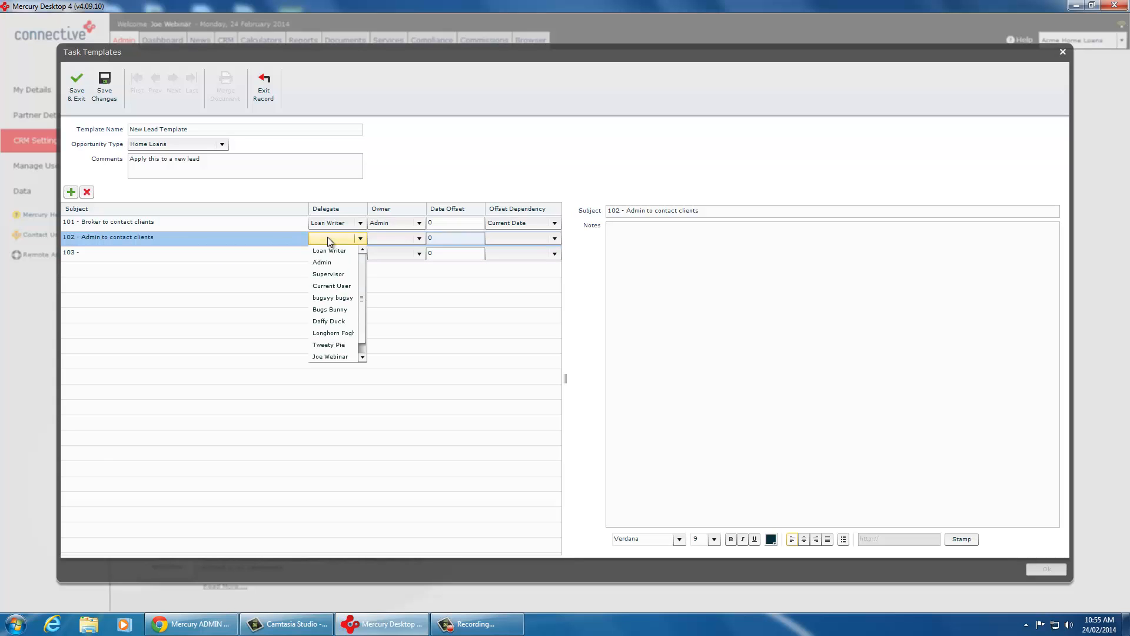
{"action": "left_click", "coordinate": [331, 261]}
{"action": "left_click", "coordinate": [401, 238]}
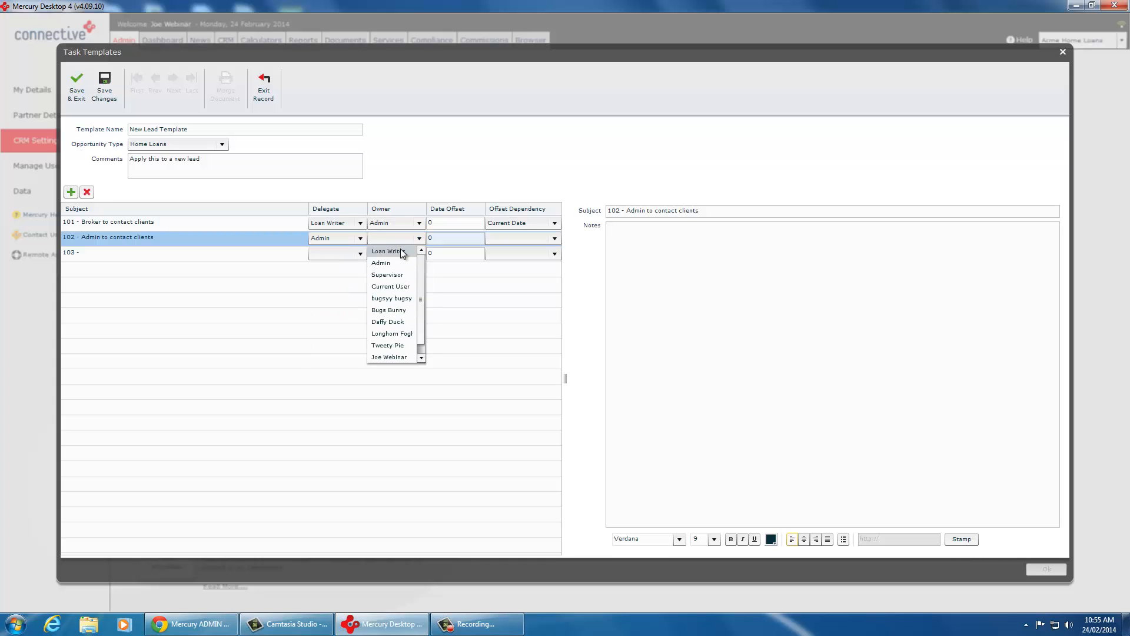
{"action": "left_click", "coordinate": [400, 249]}
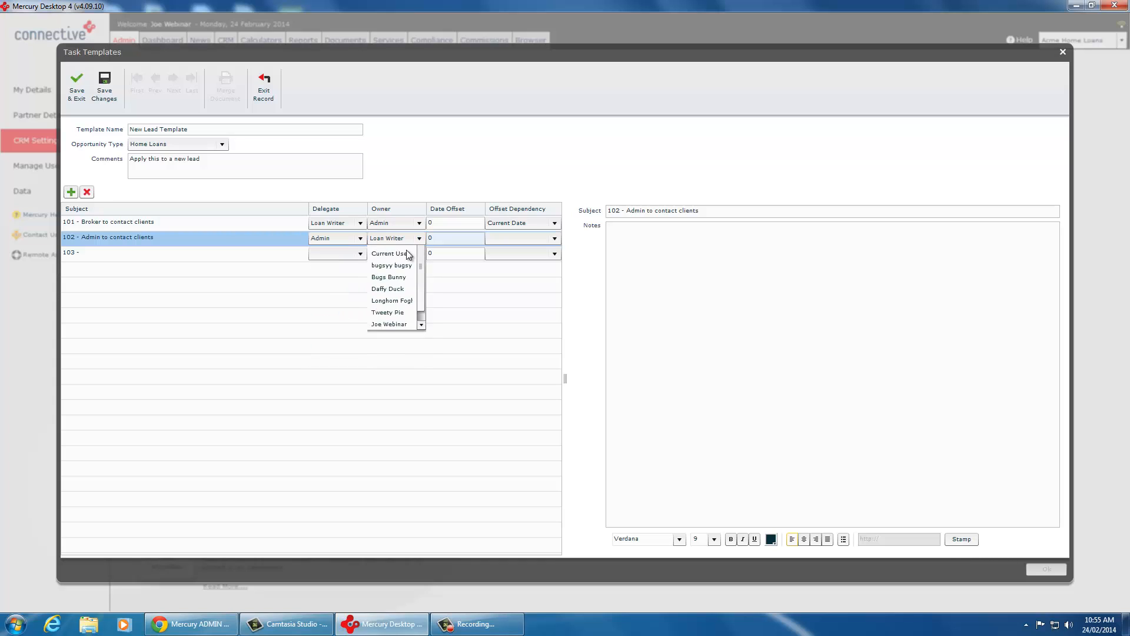
{"action": "left_click", "coordinate": [444, 240]}
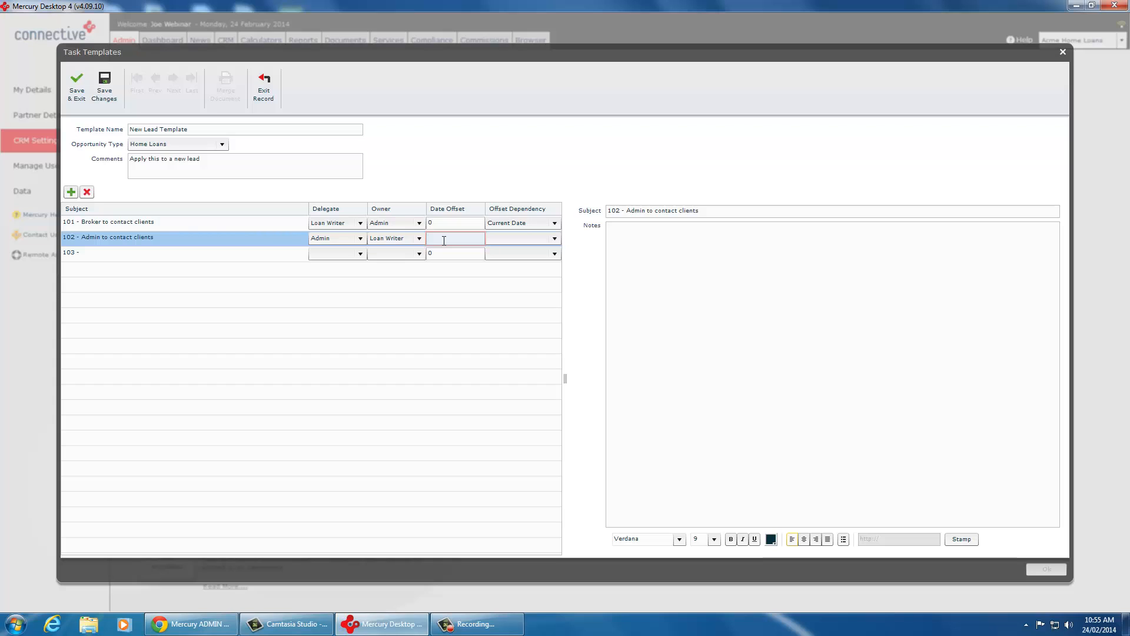
{"action": "type", "text": "1"}
{"action": "left_click", "coordinate": [519, 238]}
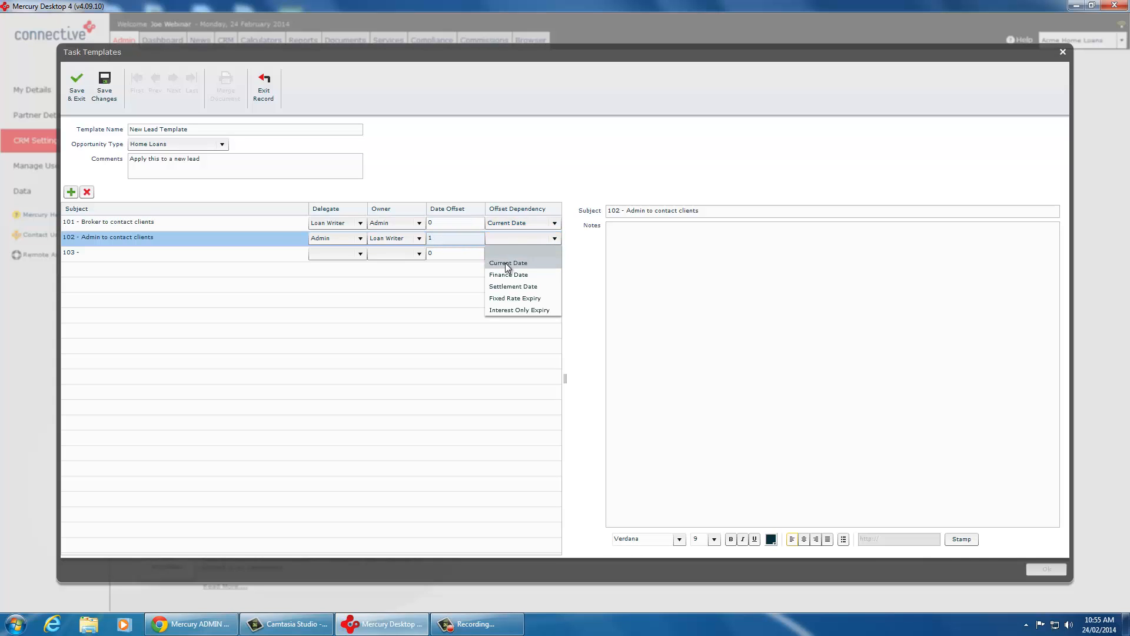
{"action": "left_click", "coordinate": [506, 252]}
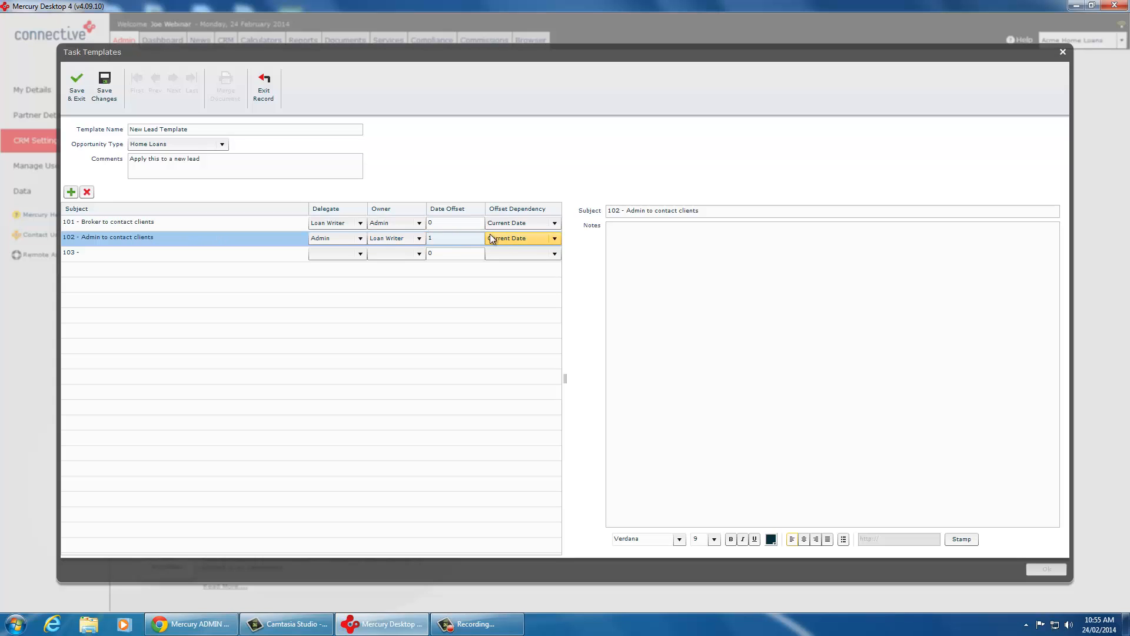
Step: Complete the subject of task 103 as "103 - Admin to create appointment in Broker calendar"
{"action": "left_click", "coordinate": [115, 257]}
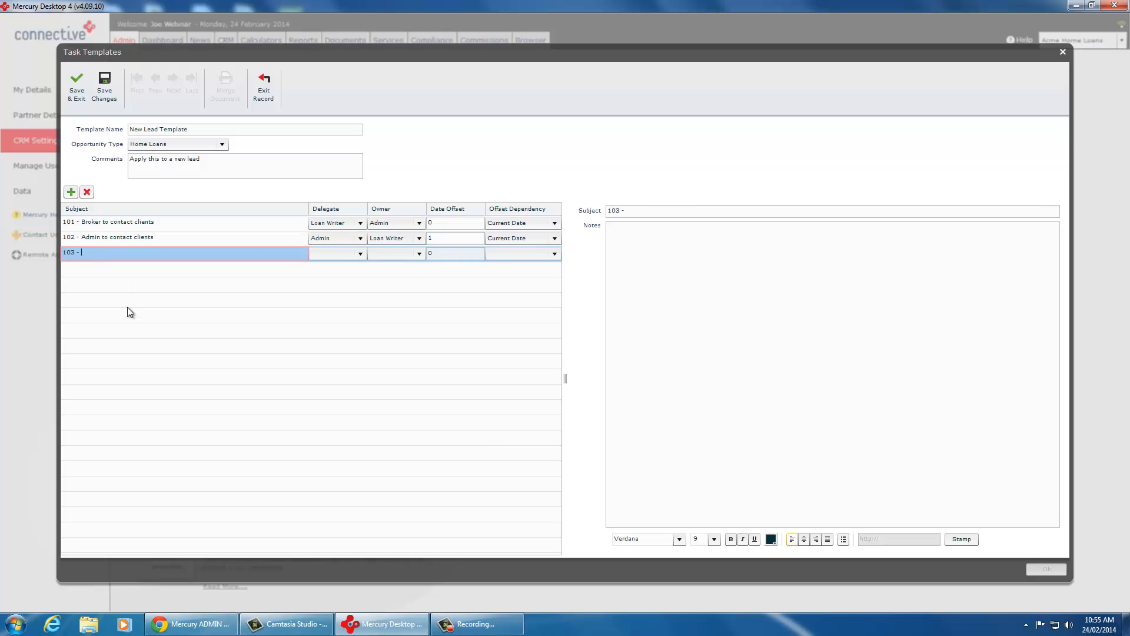
{"action": "type", "text": "Admin to create appointment"}
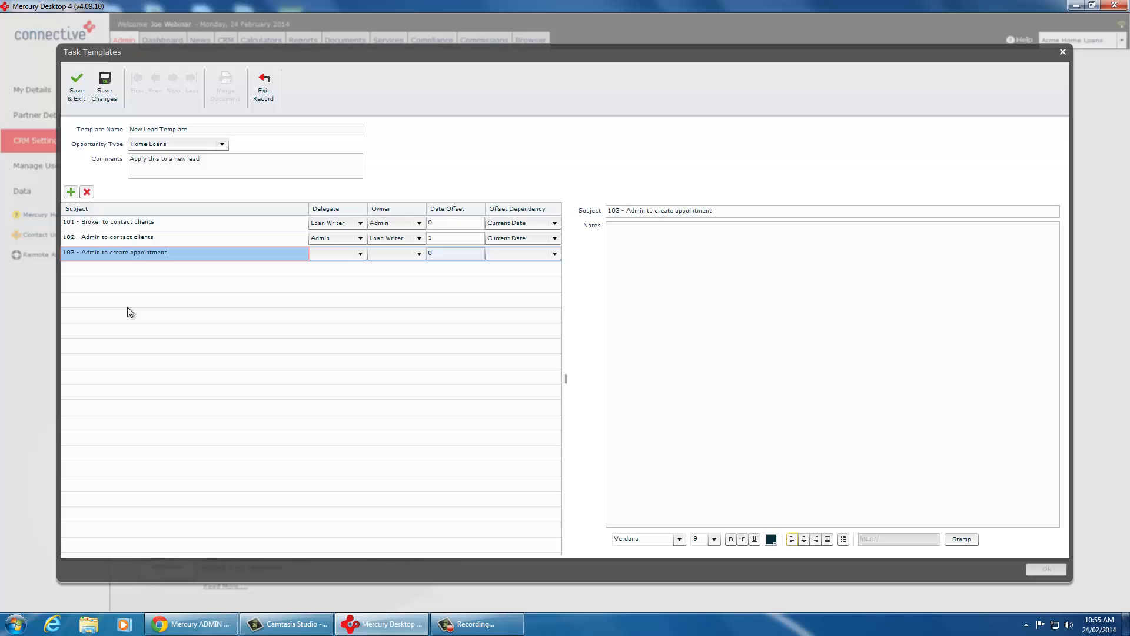
{"action": "type", "text": " in Broker calendar"}
{"action": "left_click", "coordinate": [147, 239]}
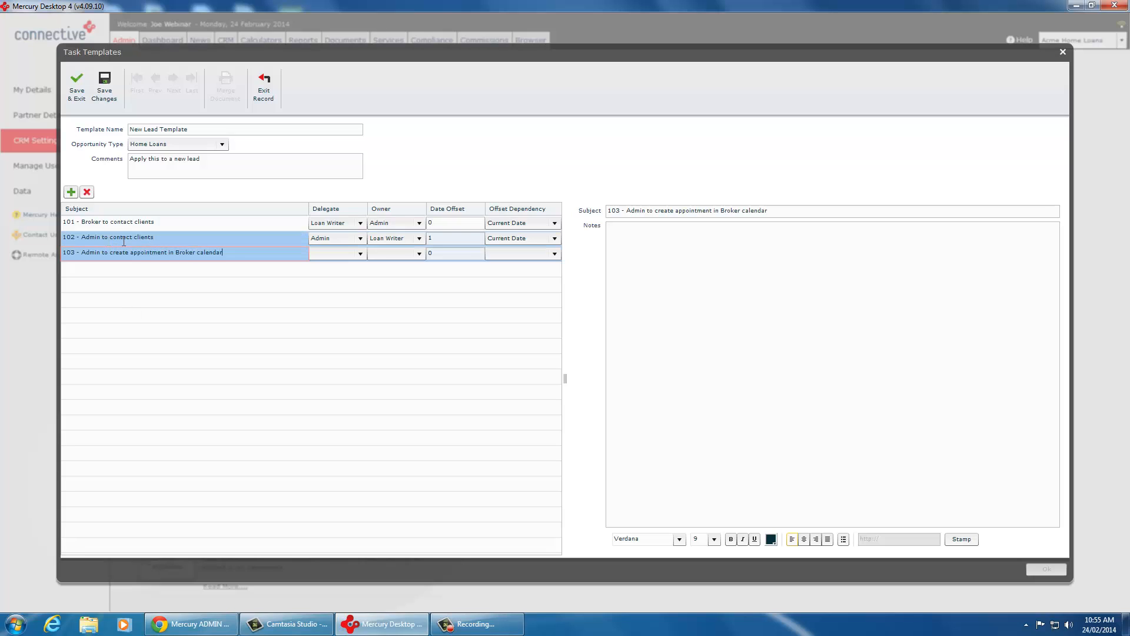
{"action": "left_click", "coordinate": [94, 253]}
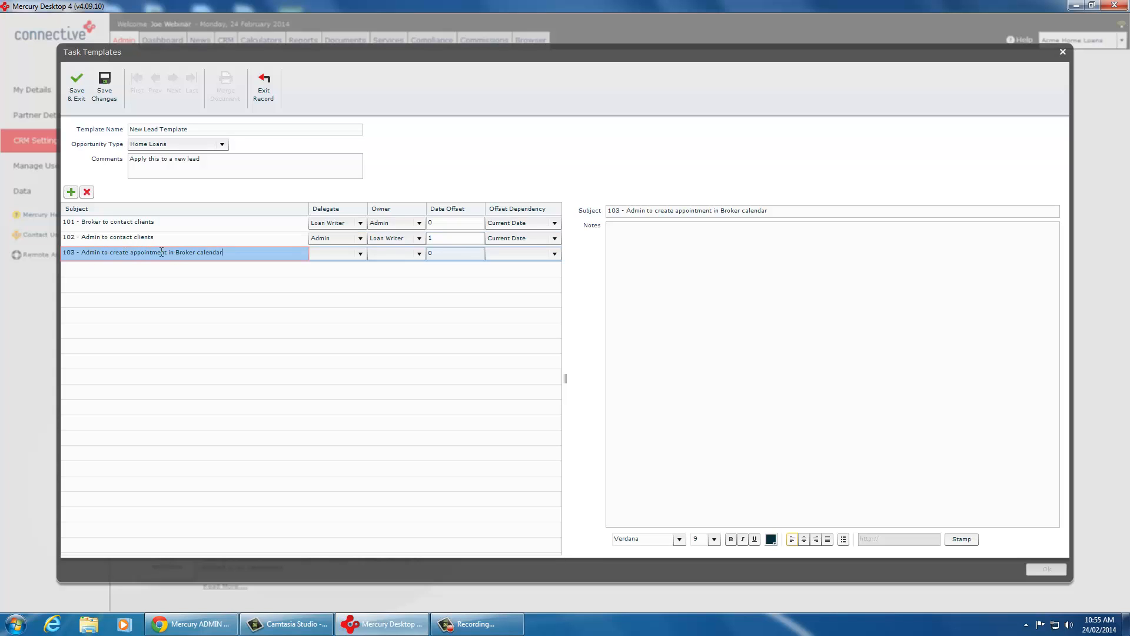
Step: Set task 103's delegate to Admin, owner to Loan Writer, date offset to 1 and offset dependency to Current Date
{"action": "left_click", "coordinate": [333, 257]}
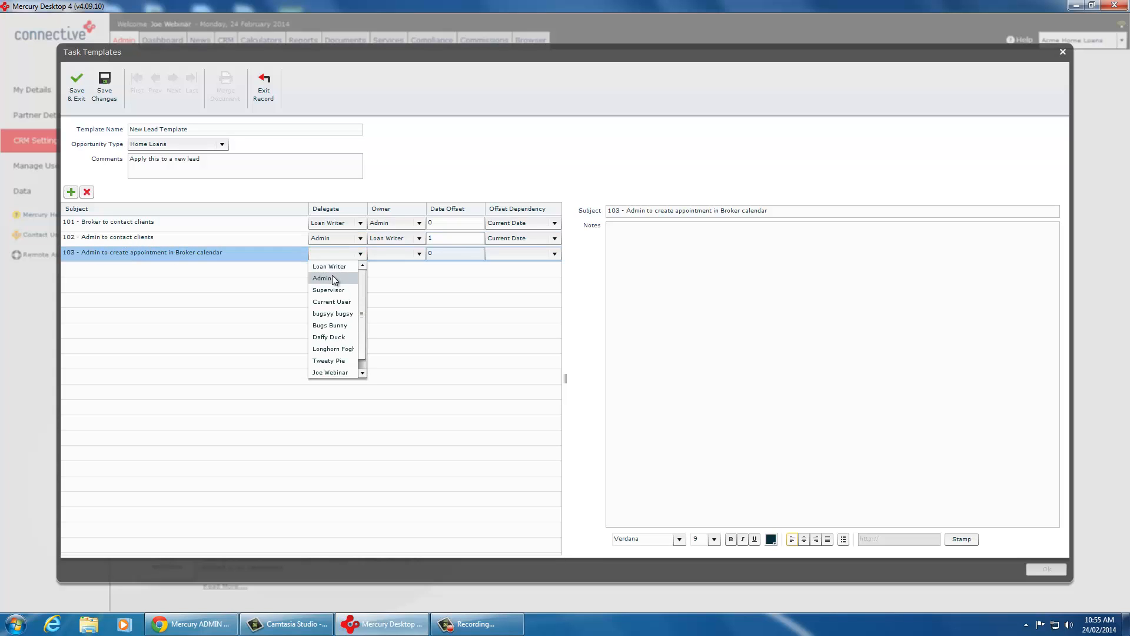
{"action": "left_click", "coordinate": [328, 277]}
{"action": "left_click", "coordinate": [394, 252]}
{"action": "left_click", "coordinate": [389, 266]}
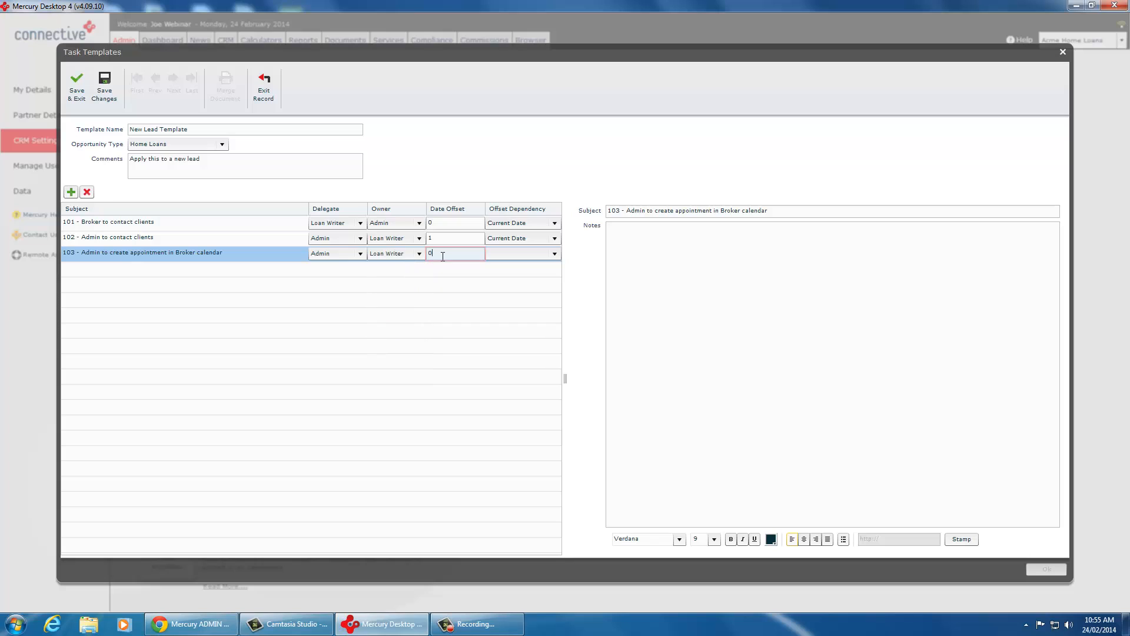
{"action": "left_click", "coordinate": [444, 256]}
{"action": "type", "text": "1"}
{"action": "left_click", "coordinate": [500, 253]}
{"action": "left_click", "coordinate": [504, 275]}
{"action": "left_click", "coordinate": [724, 323]}
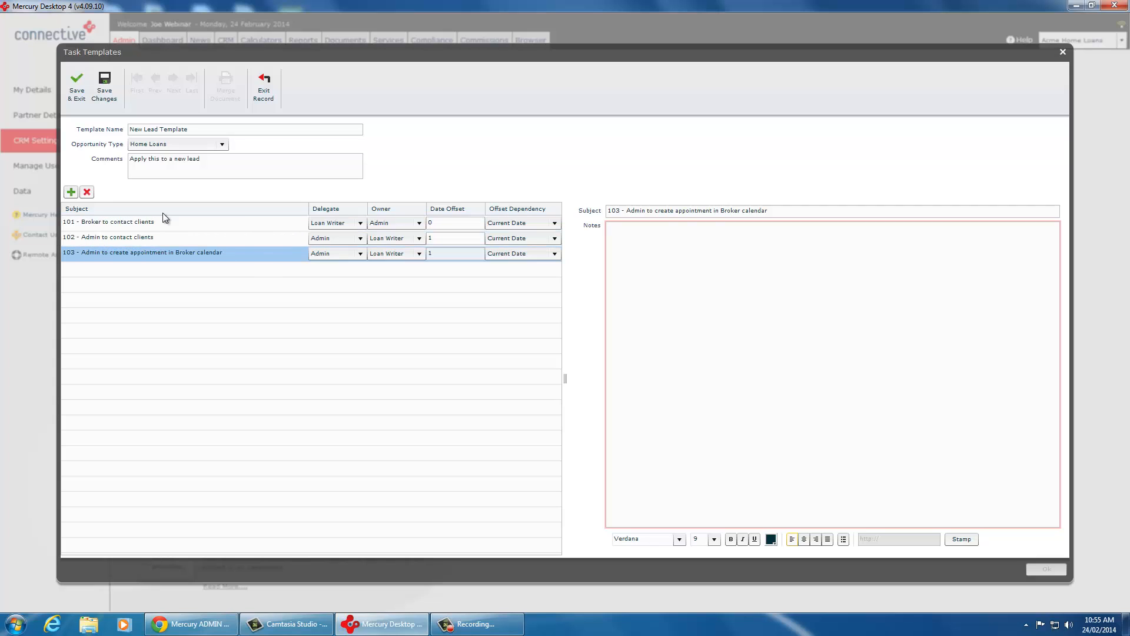
Step: Save the new lead template and close the task templates window
{"action": "left_click", "coordinate": [72, 83]}
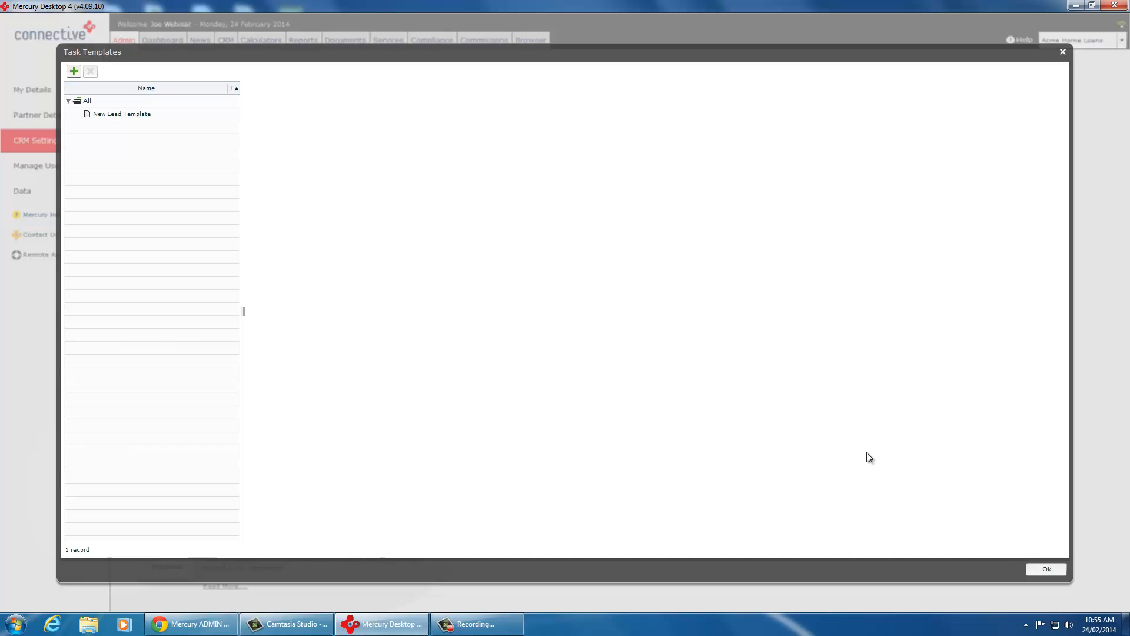
{"action": "left_click", "coordinate": [1044, 569]}
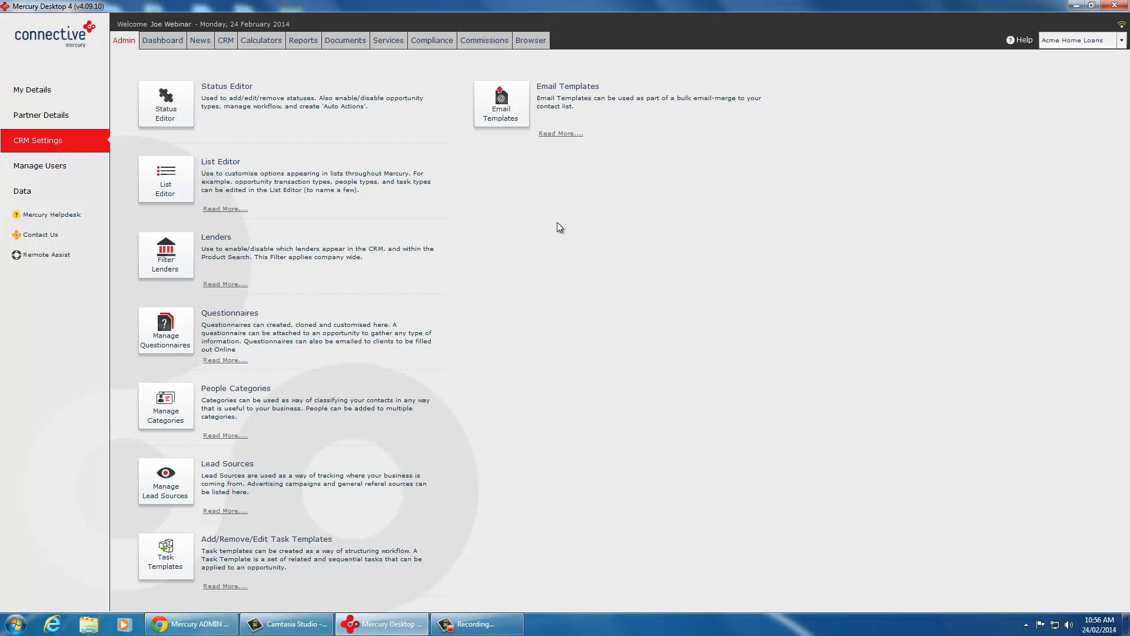
Step: Open the Status Editor from the CRM settings
{"action": "left_click", "coordinate": [179, 106]}
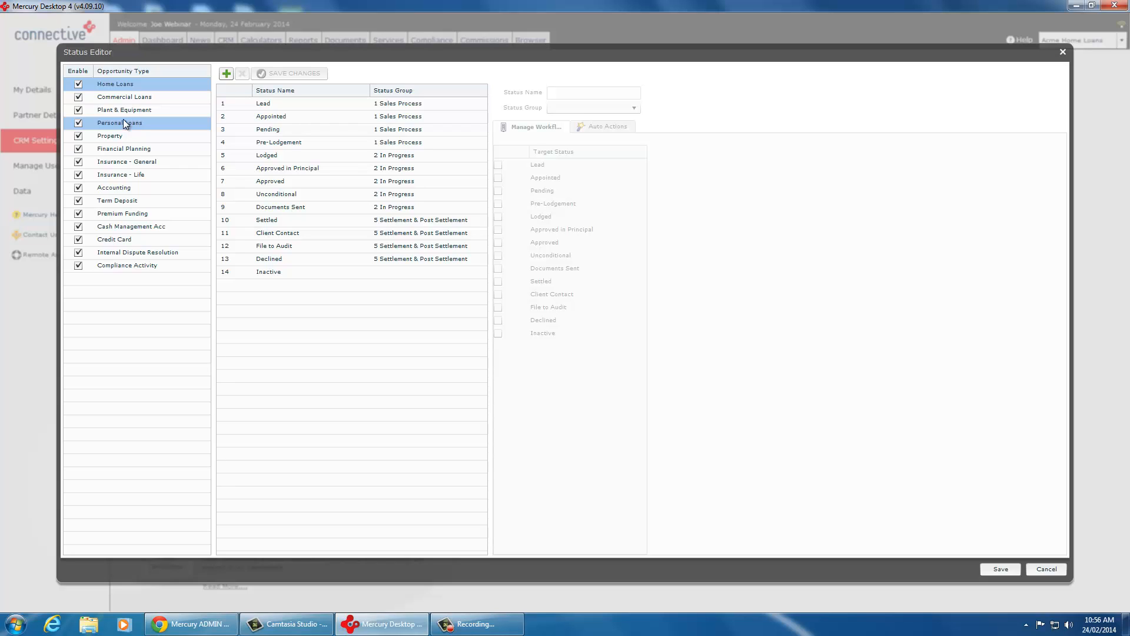
Step: Disable the Financial Planning, Insurance - General, Insurance - Life and Accounting opportunity types
{"action": "left_click", "coordinate": [78, 149]}
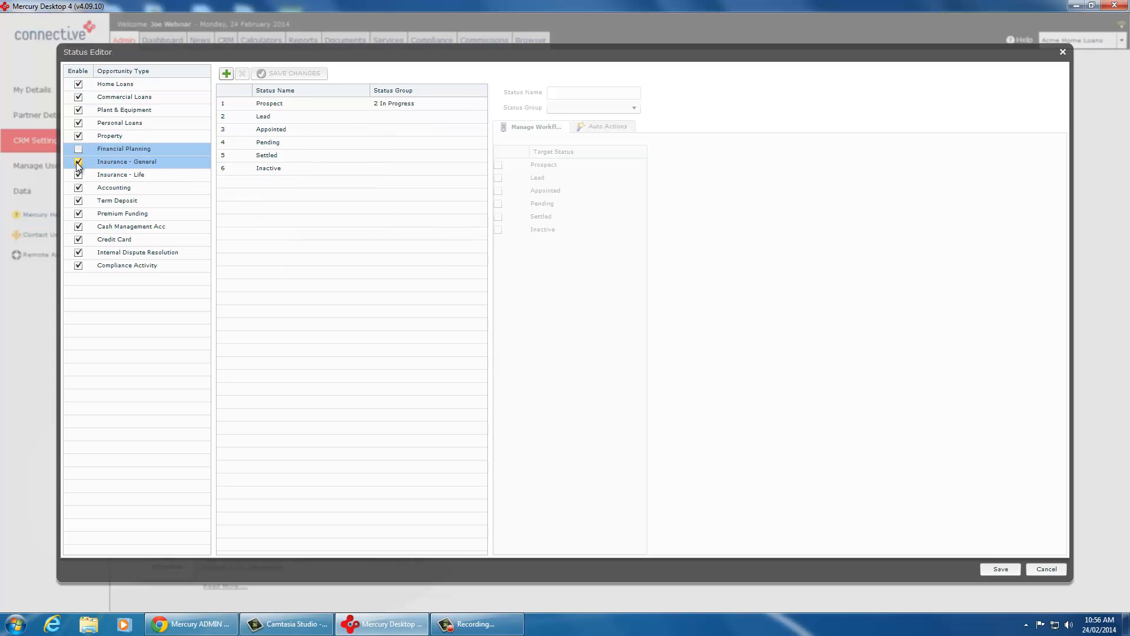
{"action": "left_click", "coordinate": [78, 162]}
{"action": "left_click", "coordinate": [78, 175]}
{"action": "left_click", "coordinate": [79, 188]}
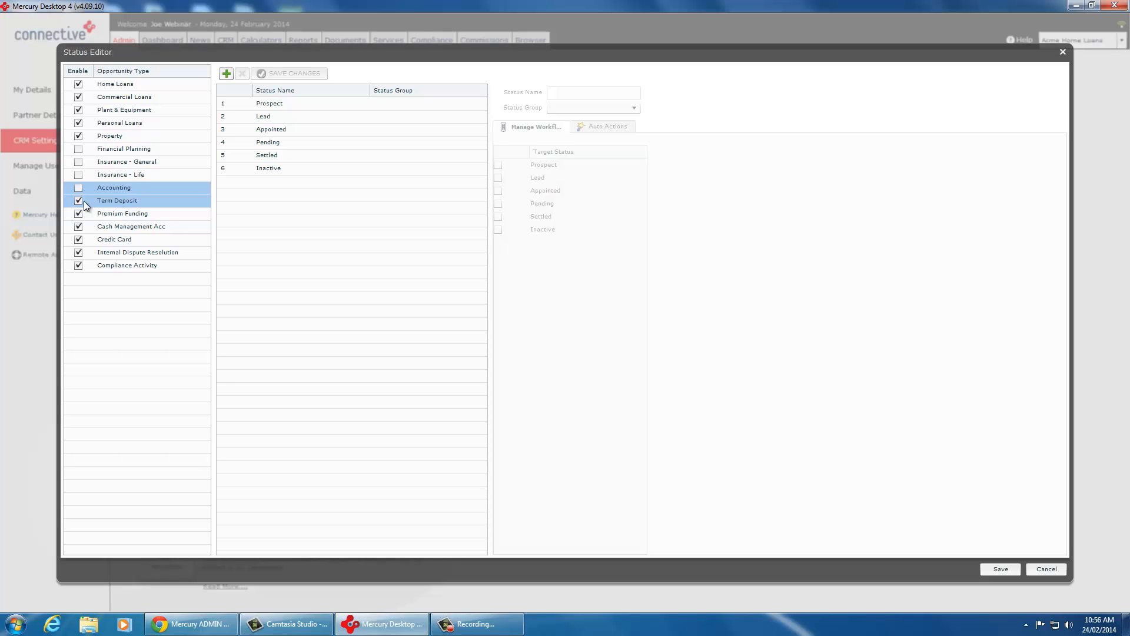
Step: Re-enable the Accounting, Insurance - Life, Insurance - General and Financial Planning opportunity types
{"action": "left_click", "coordinate": [79, 188]}
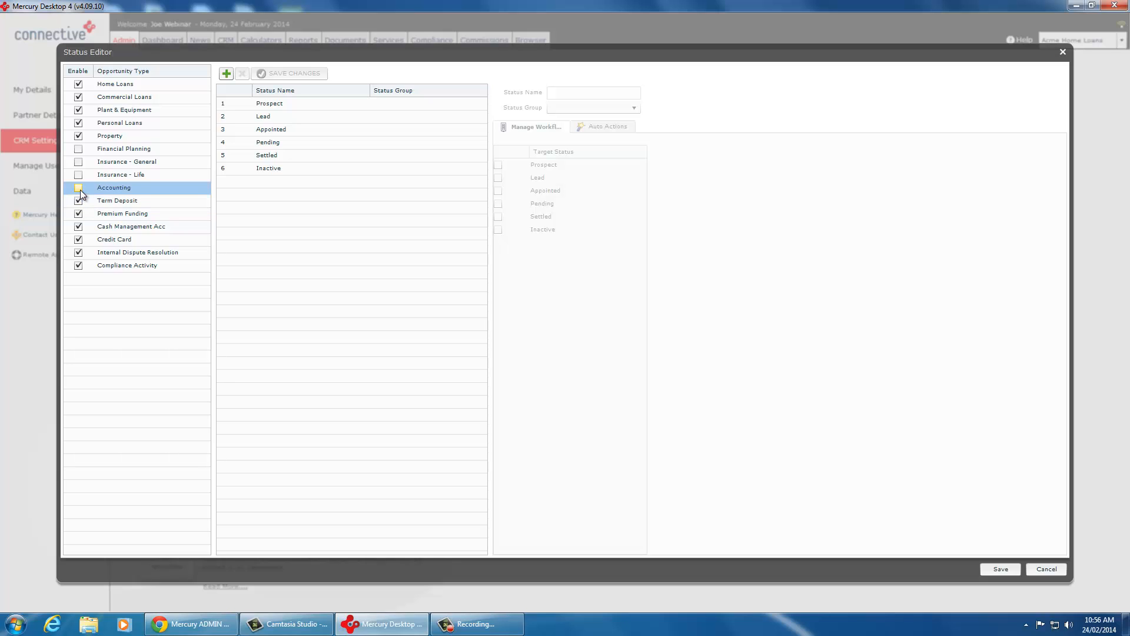
{"action": "left_click", "coordinate": [79, 175]}
{"action": "left_click", "coordinate": [78, 162]}
{"action": "left_click", "coordinate": [78, 148]}
Step: Compare the status lists of the Home Loans, Commercial Loans, Plant & Equipment, Personal Loans and Property opportunity types
{"action": "left_click", "coordinate": [132, 86]}
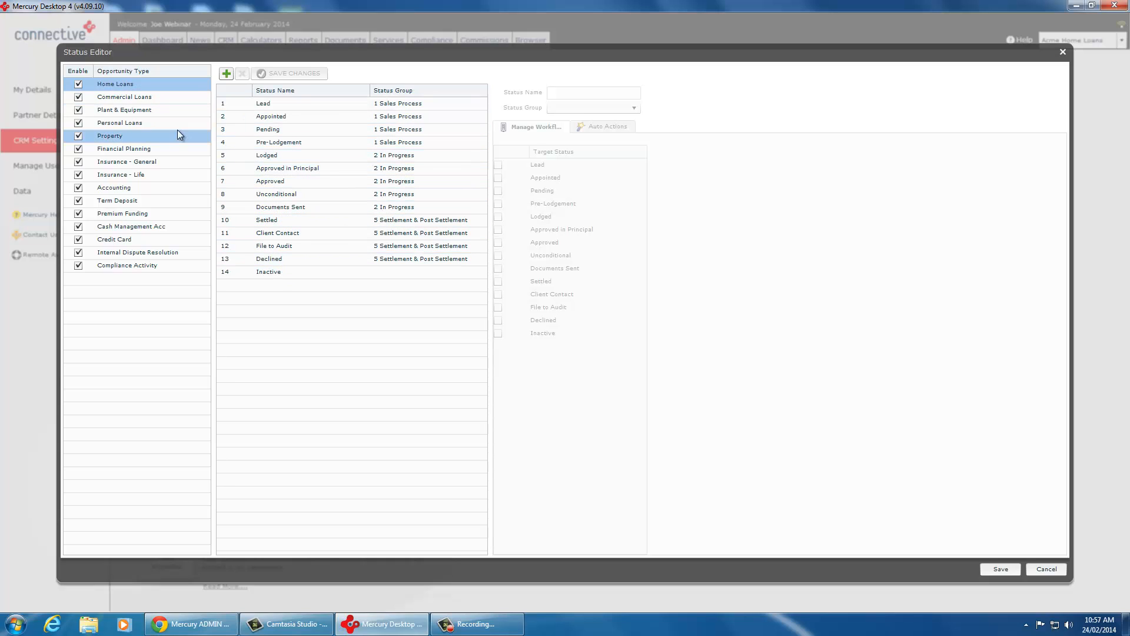
{"action": "left_click", "coordinate": [132, 97]}
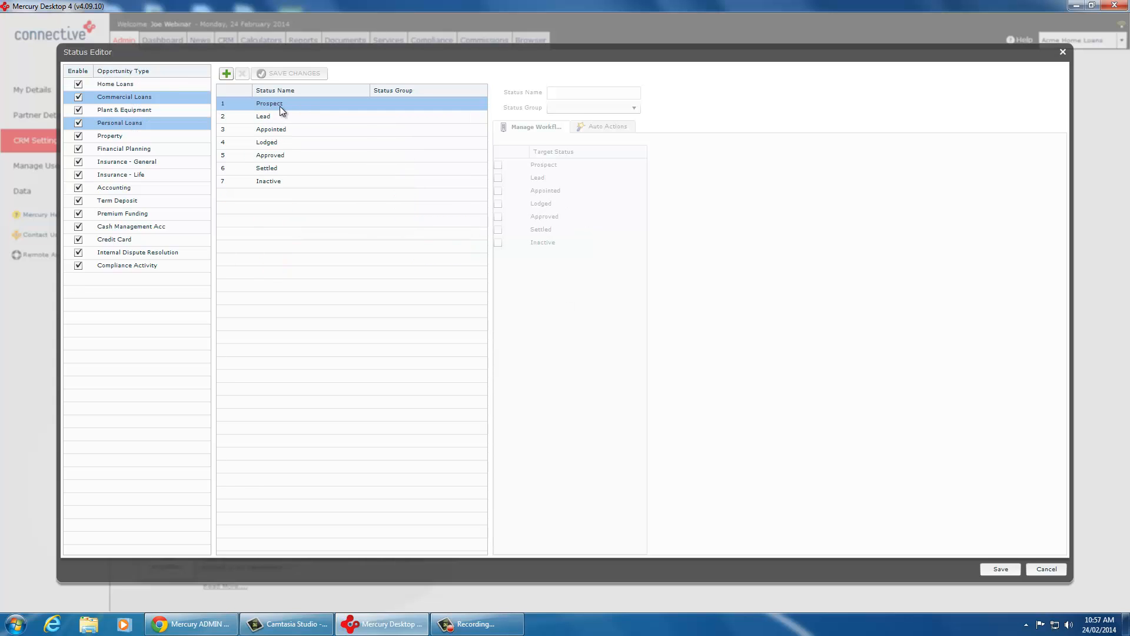
{"action": "left_click", "coordinate": [141, 111]}
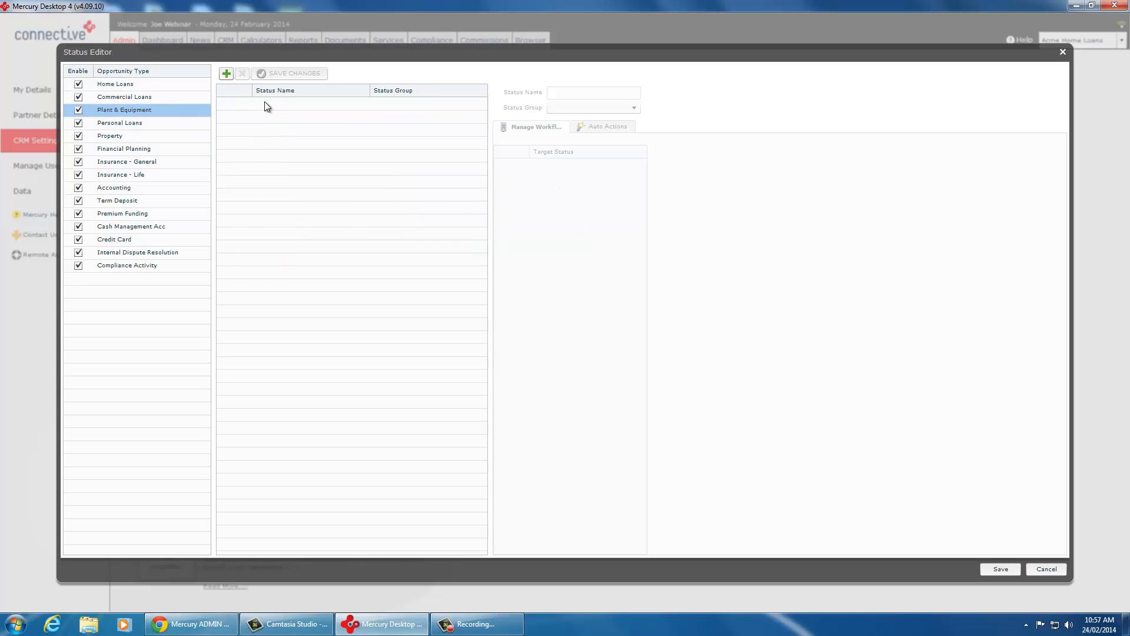
{"action": "left_click", "coordinate": [126, 122]}
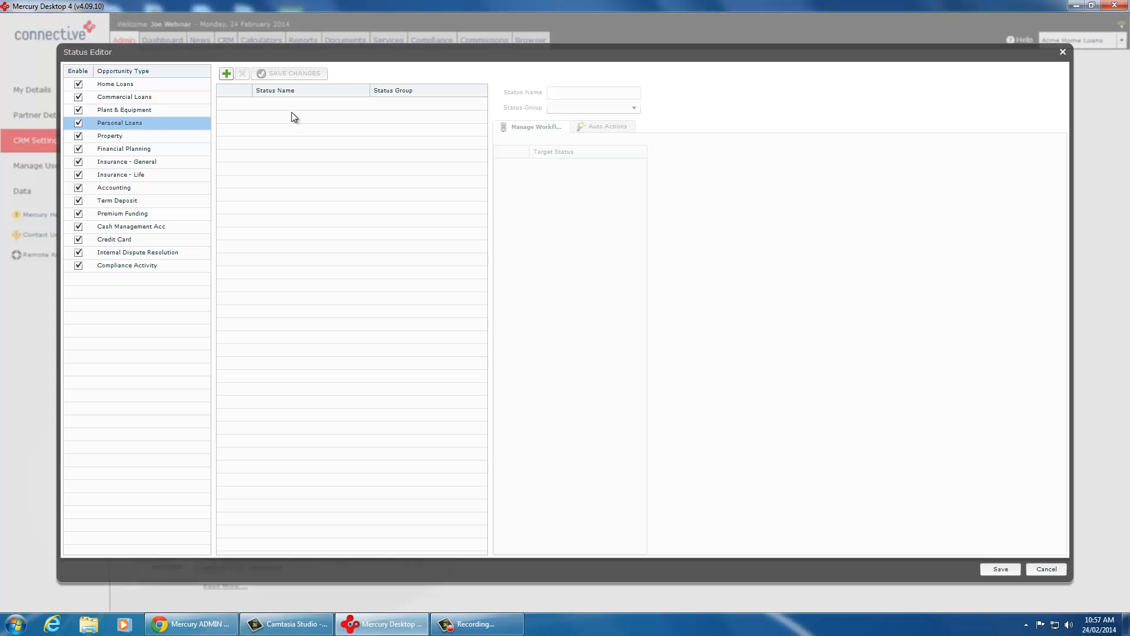
{"action": "left_click", "coordinate": [121, 137]}
{"action": "left_click", "coordinate": [125, 109]}
{"action": "left_click", "coordinate": [124, 96]}
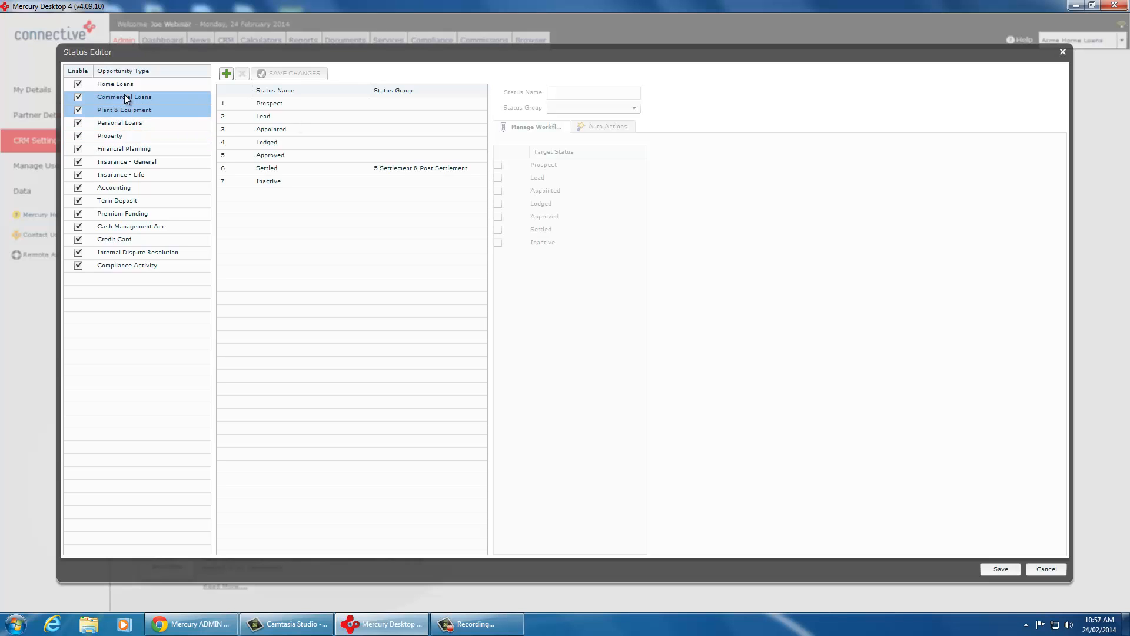
Step: Add a status named AIP to Home Loans and place it directly after Approved in Principal
{"action": "left_click", "coordinate": [123, 83]}
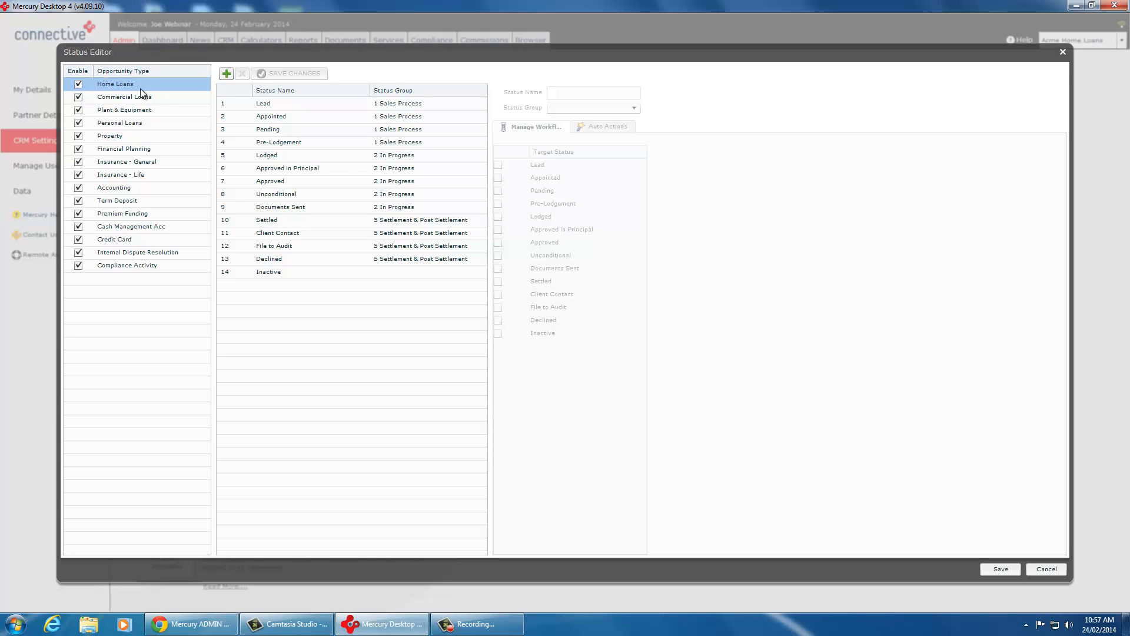
{"action": "left_click", "coordinate": [270, 106]}
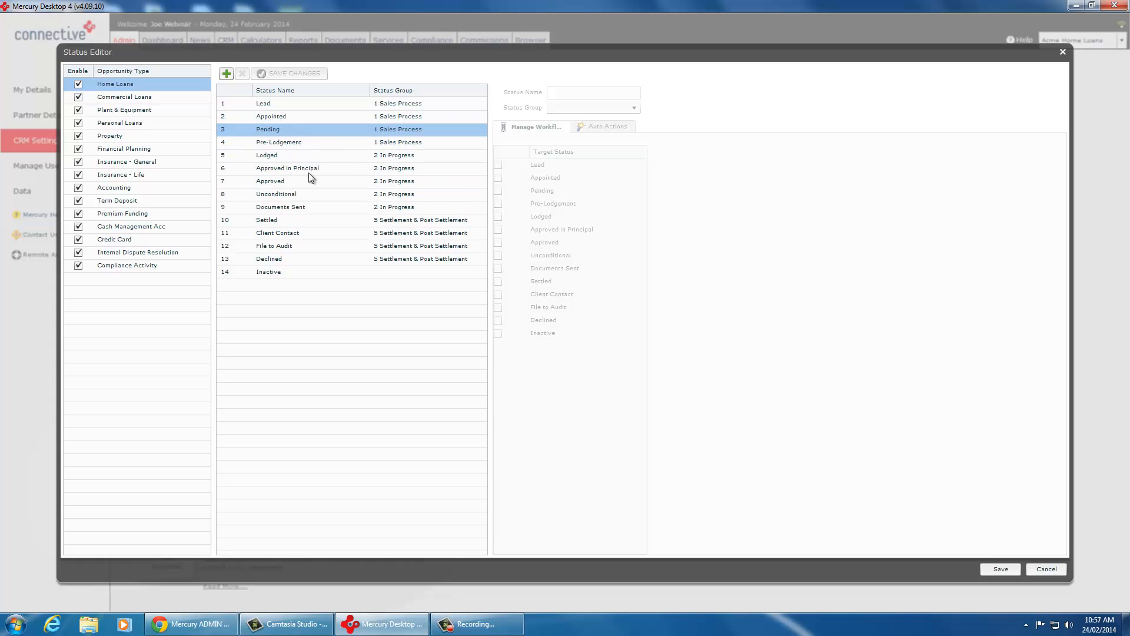
{"action": "left_click", "coordinate": [225, 74]}
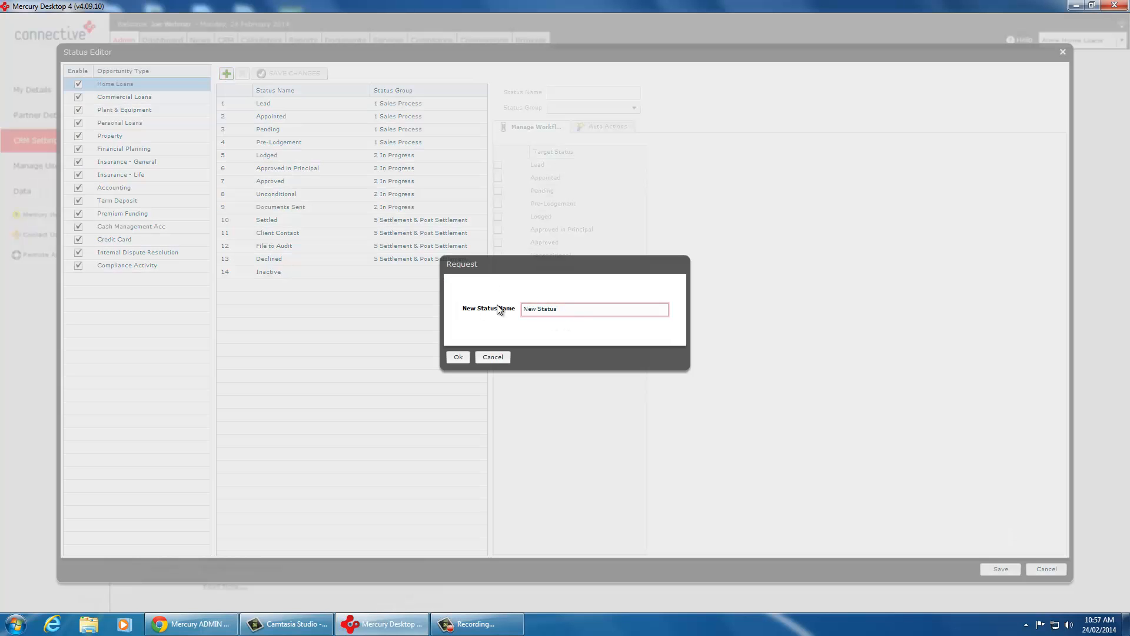
{"action": "type", "text": "AIP"}
{"action": "left_click", "coordinate": [458, 357]}
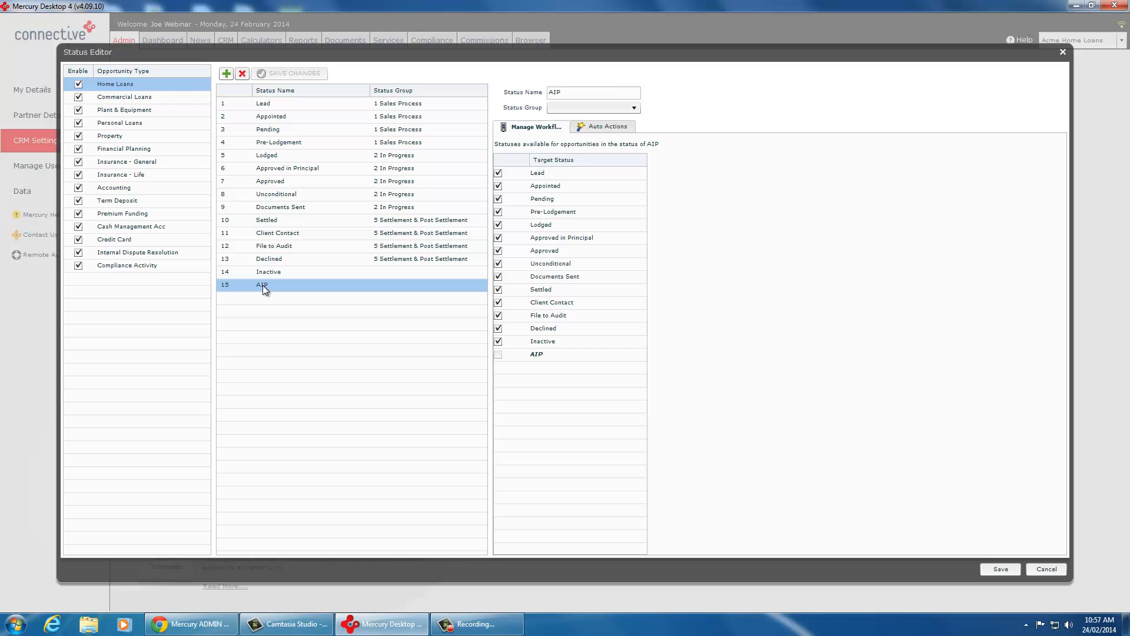
{"action": "left_click_drag", "start_coordinate": [262, 285], "coordinate": [271, 182]}
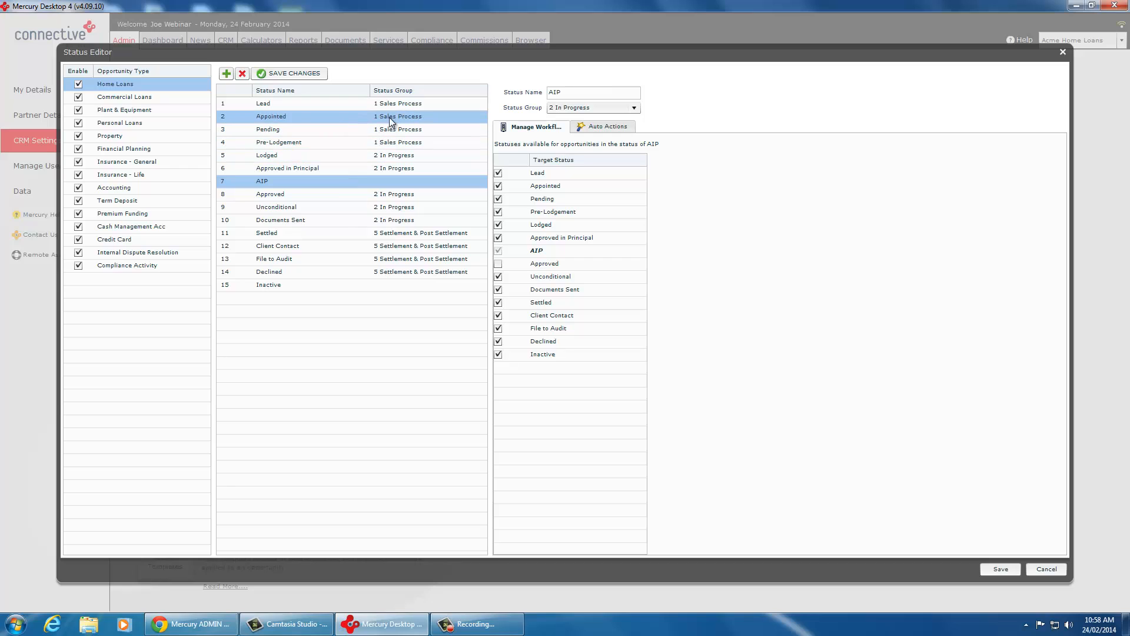
{"action": "left_click", "coordinate": [582, 108]}
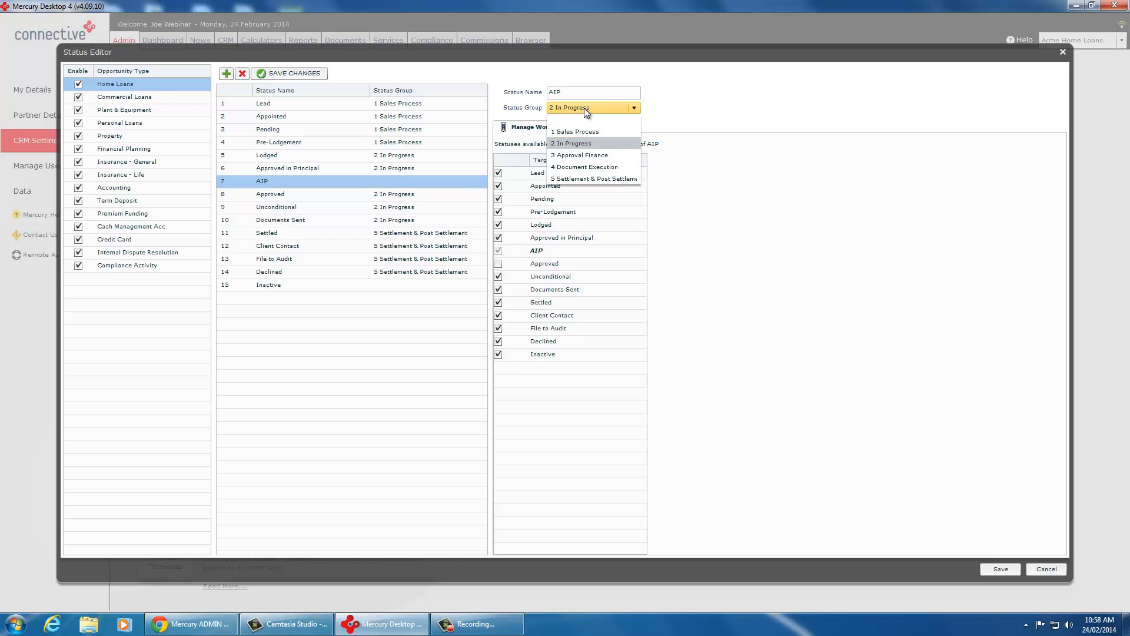
{"action": "left_click", "coordinate": [570, 143]}
{"action": "left_click", "coordinate": [354, 170]}
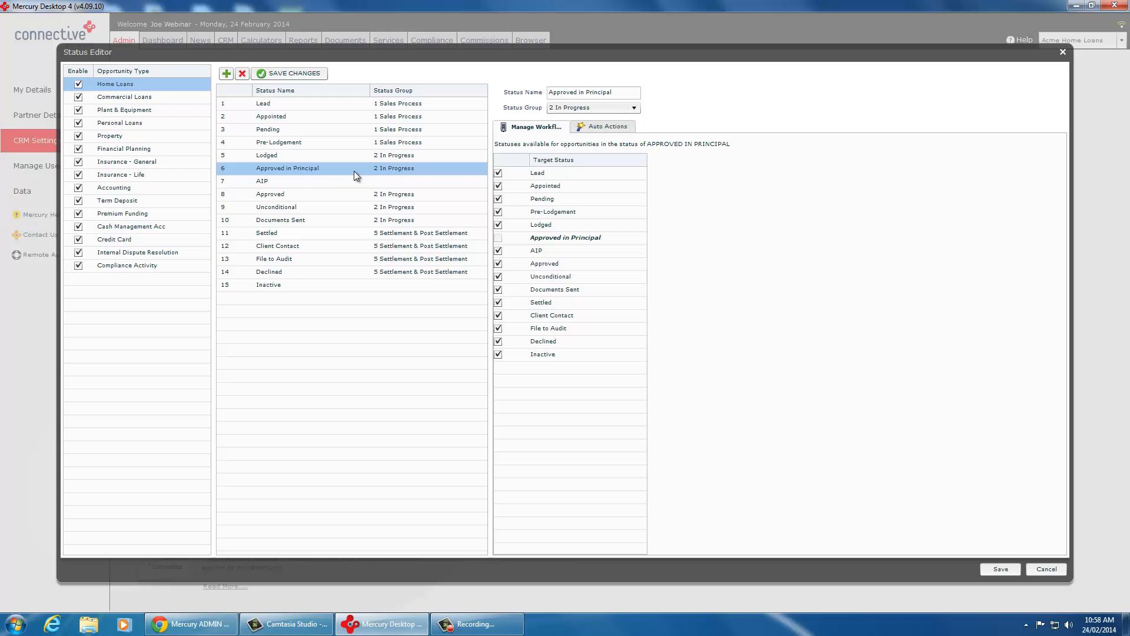
{"action": "left_click", "coordinate": [565, 94]}
{"action": "left_click_drag", "start_coordinate": [613, 91], "coordinate": [516, 92]}
Step: Assign the AIP status to status group 2 In Progress and save the status changes
{"action": "left_click", "coordinate": [390, 182]}
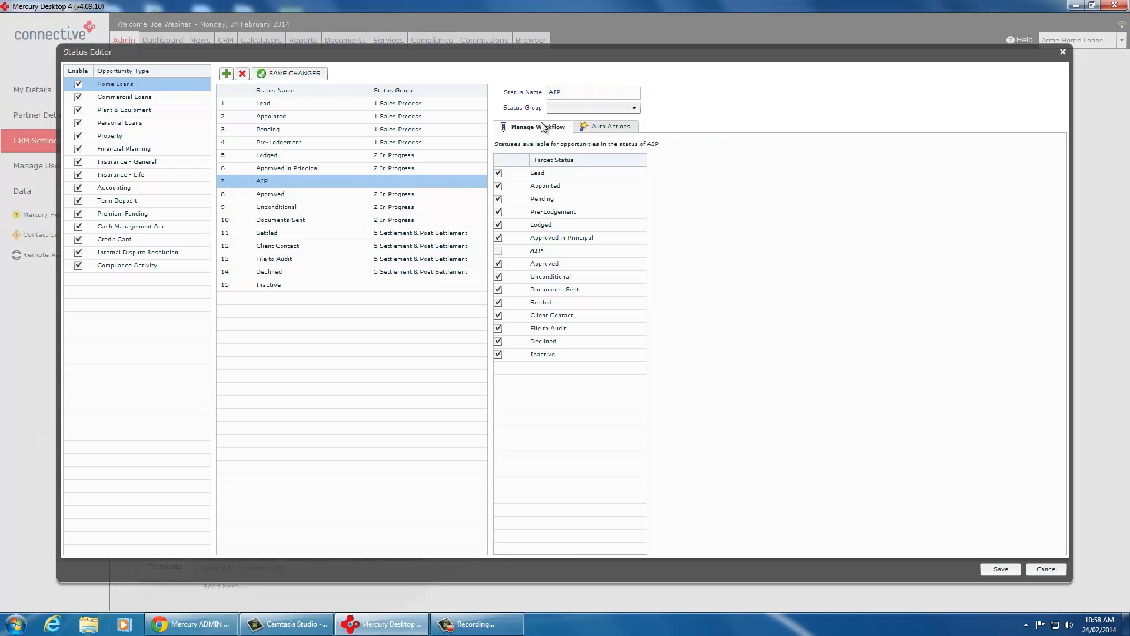
{"action": "left_click", "coordinate": [580, 108]}
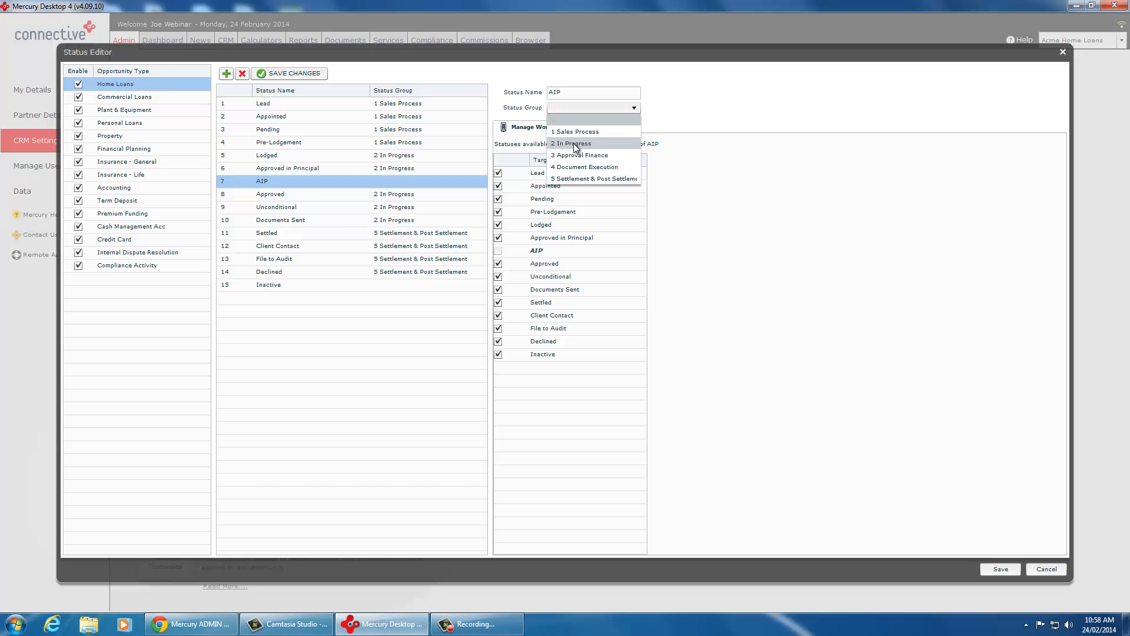
{"action": "left_click", "coordinate": [574, 144]}
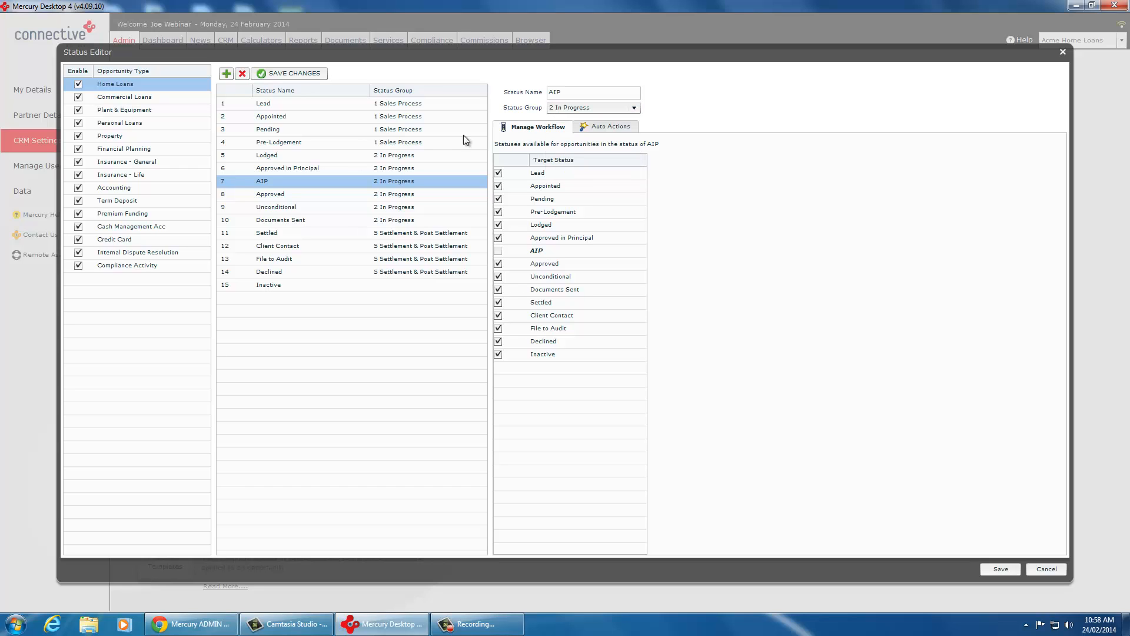
{"action": "left_click", "coordinate": [588, 91]}
{"action": "double_click", "coordinate": [566, 93]}
{"action": "left_click", "coordinate": [342, 181]}
{"action": "left_click", "coordinate": [293, 75]}
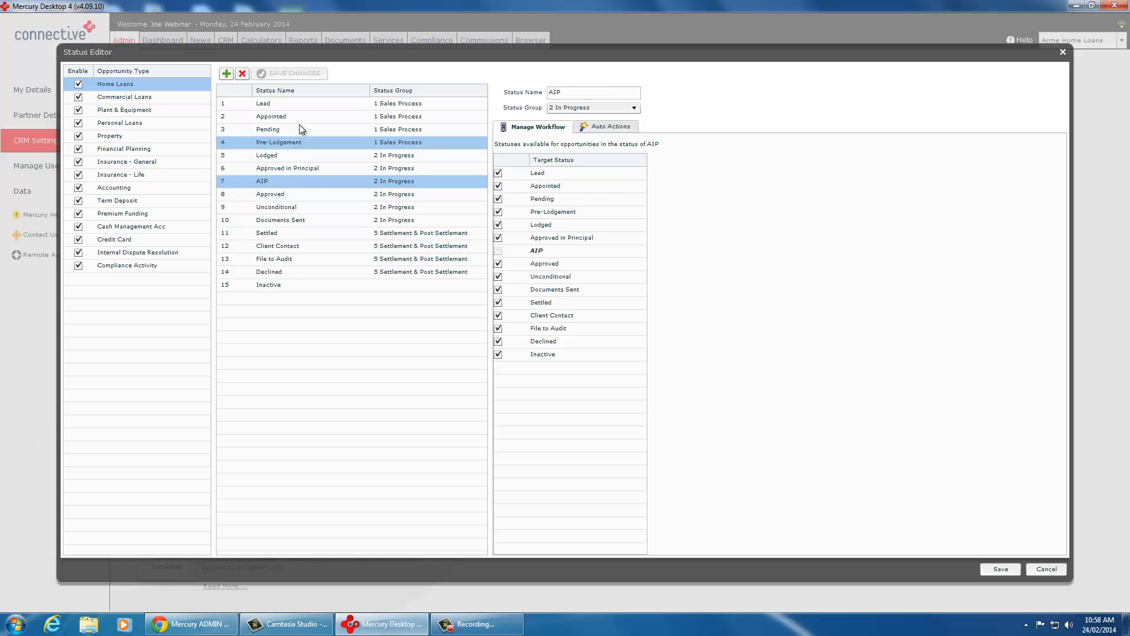
Step: Disable Lodged, Approved in Principal, AIP, Approved, Unconditional, Documents Sent, Settled, Client Contact and File to Audit as target statuses for Appointed
{"action": "left_click", "coordinate": [284, 115]}
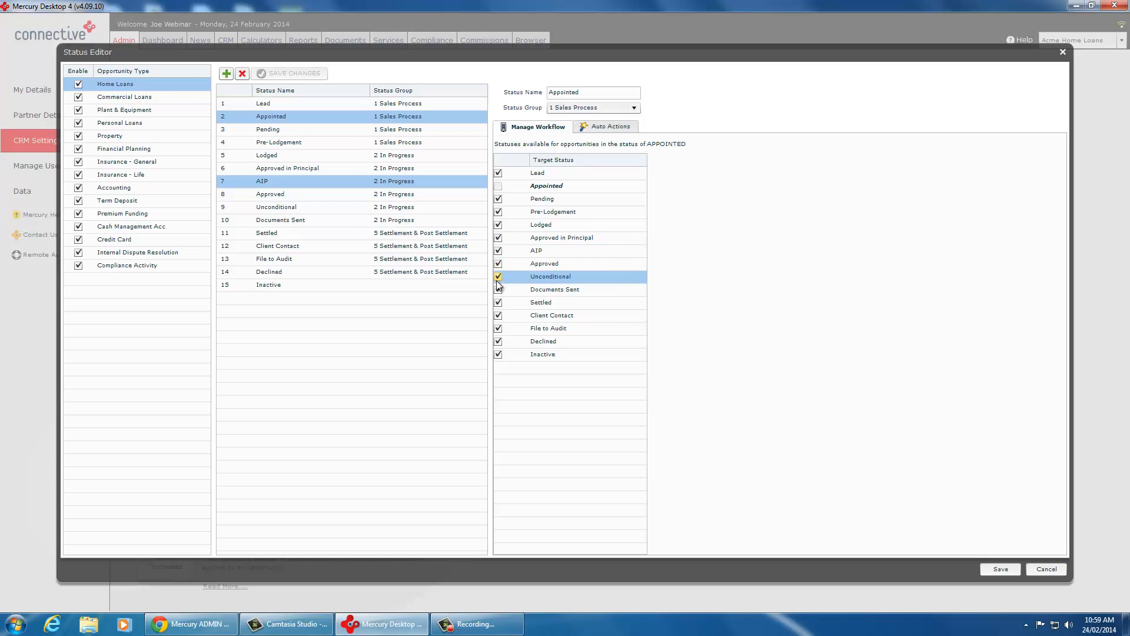
{"action": "left_click", "coordinate": [498, 225]}
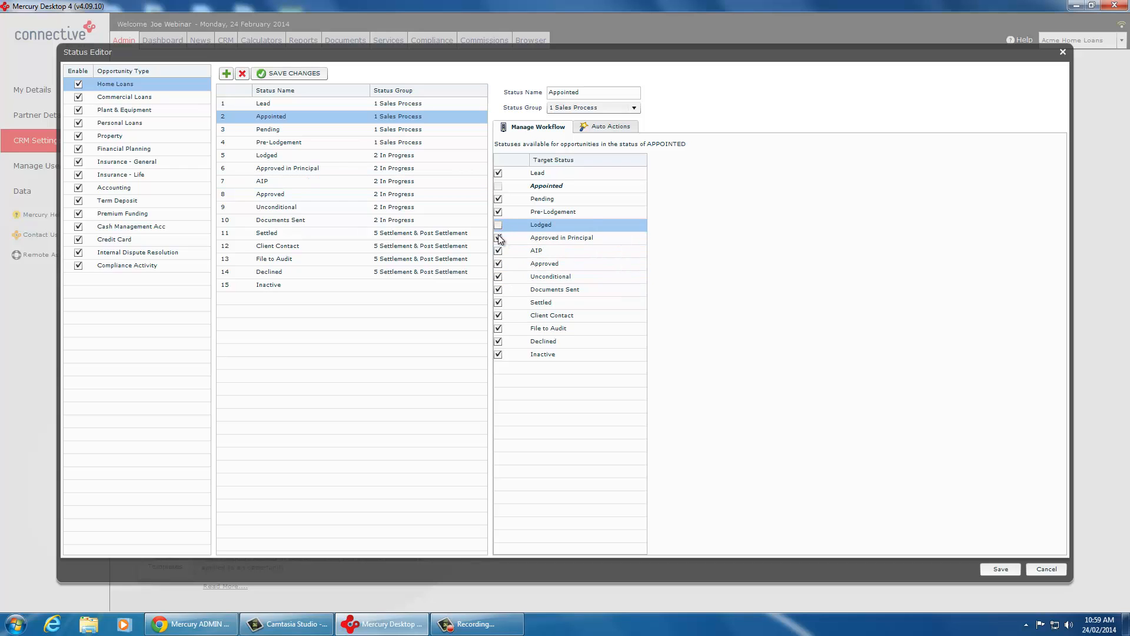
{"action": "left_click", "coordinate": [497, 238]}
{"action": "left_click", "coordinate": [497, 251]}
{"action": "left_click", "coordinate": [498, 264]}
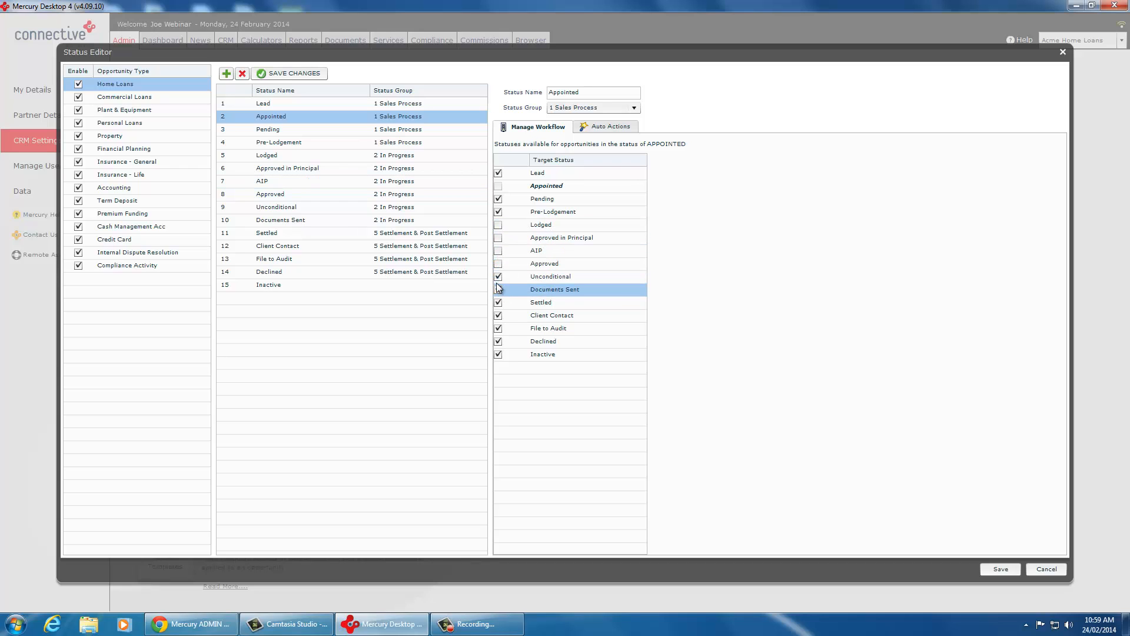
{"action": "left_click", "coordinate": [498, 277]}
{"action": "left_click", "coordinate": [497, 290]}
{"action": "left_click", "coordinate": [498, 302]}
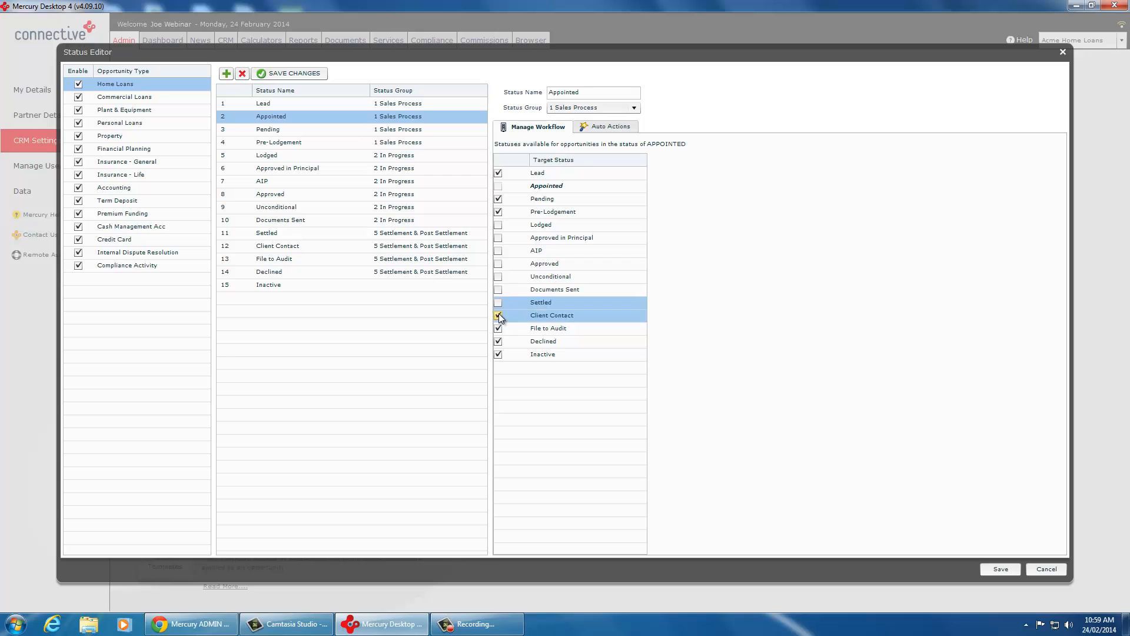
{"action": "left_click", "coordinate": [498, 315]}
{"action": "left_click", "coordinate": [498, 329]}
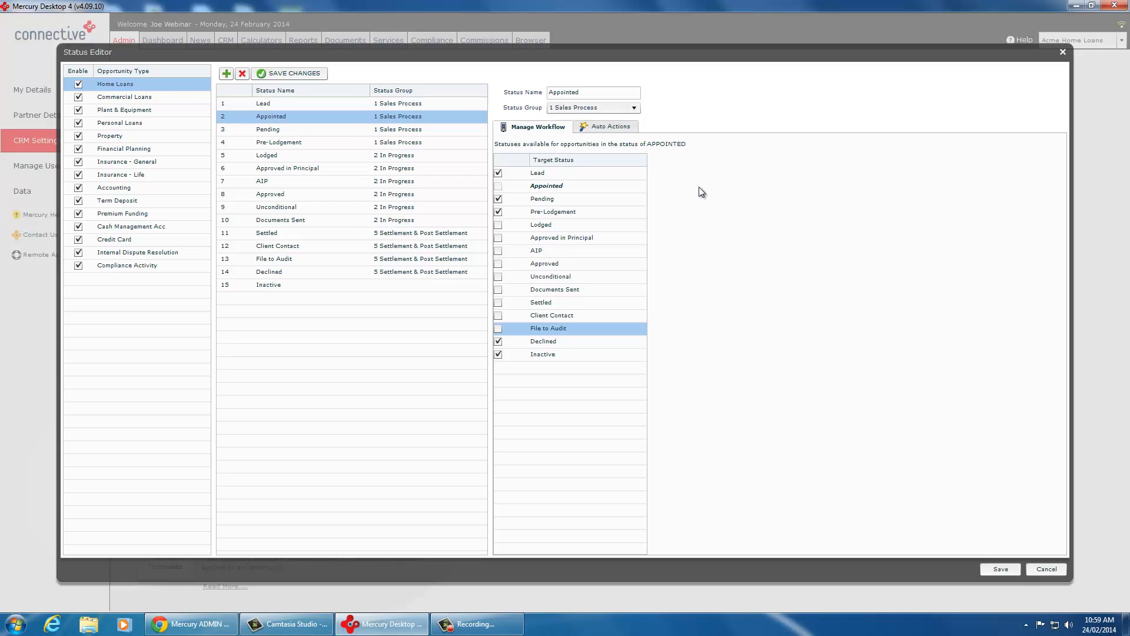
Step: Add an SMS auto action to the Appointed status, sent from User to Loan Writer
{"action": "left_click", "coordinate": [606, 126]}
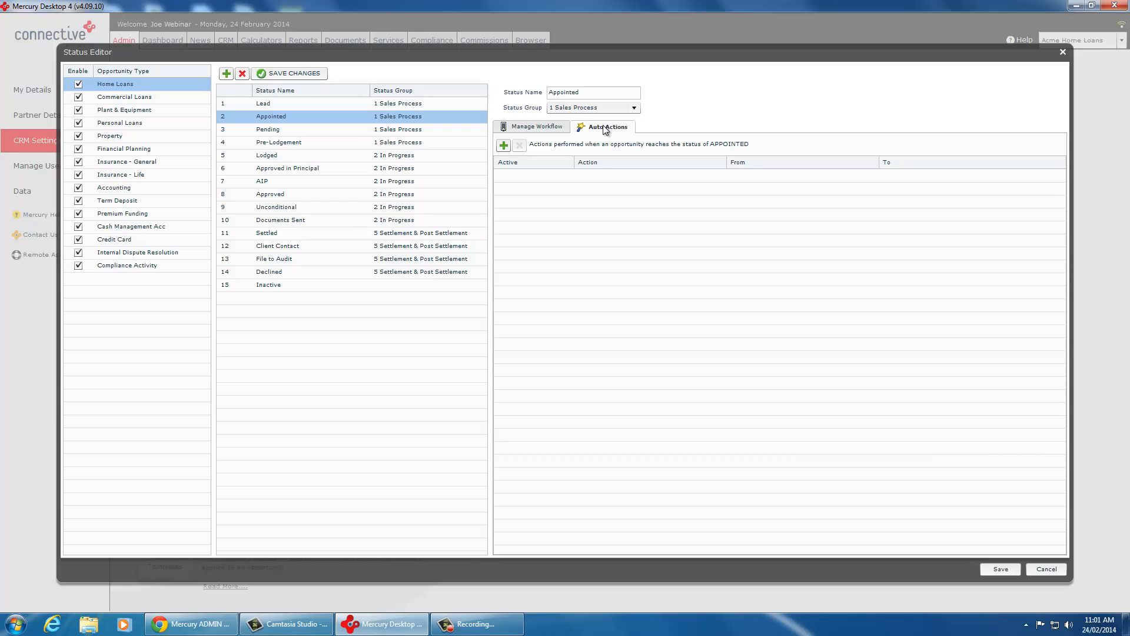
{"action": "left_click", "coordinate": [503, 144]}
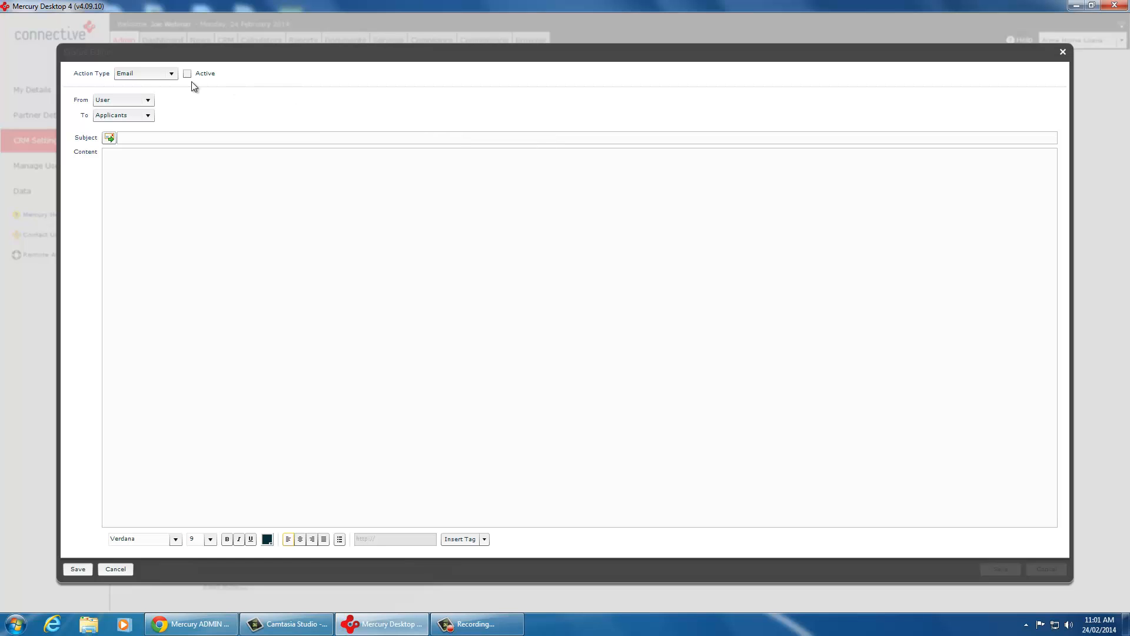
{"action": "left_click", "coordinate": [170, 73]}
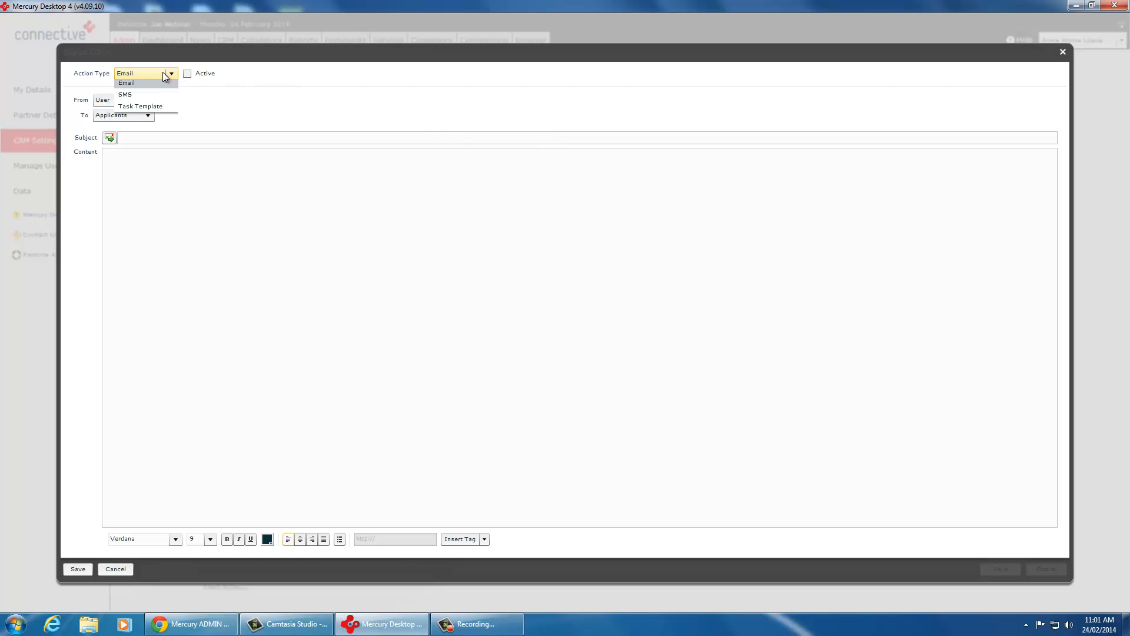
{"action": "left_click", "coordinate": [128, 98]}
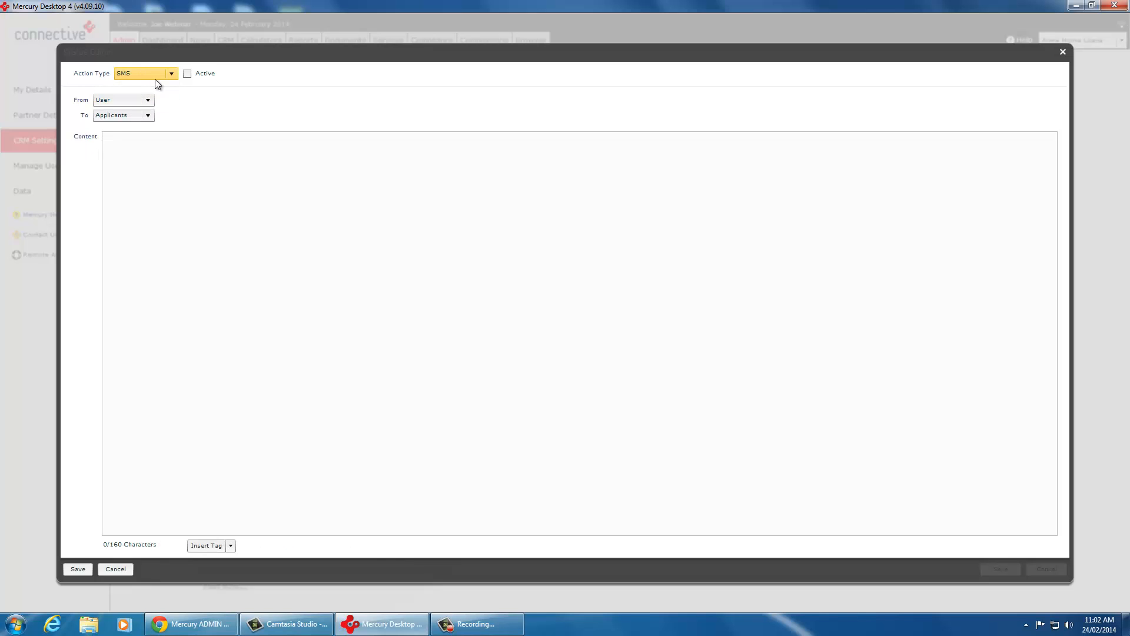
{"action": "left_click", "coordinate": [102, 101]}
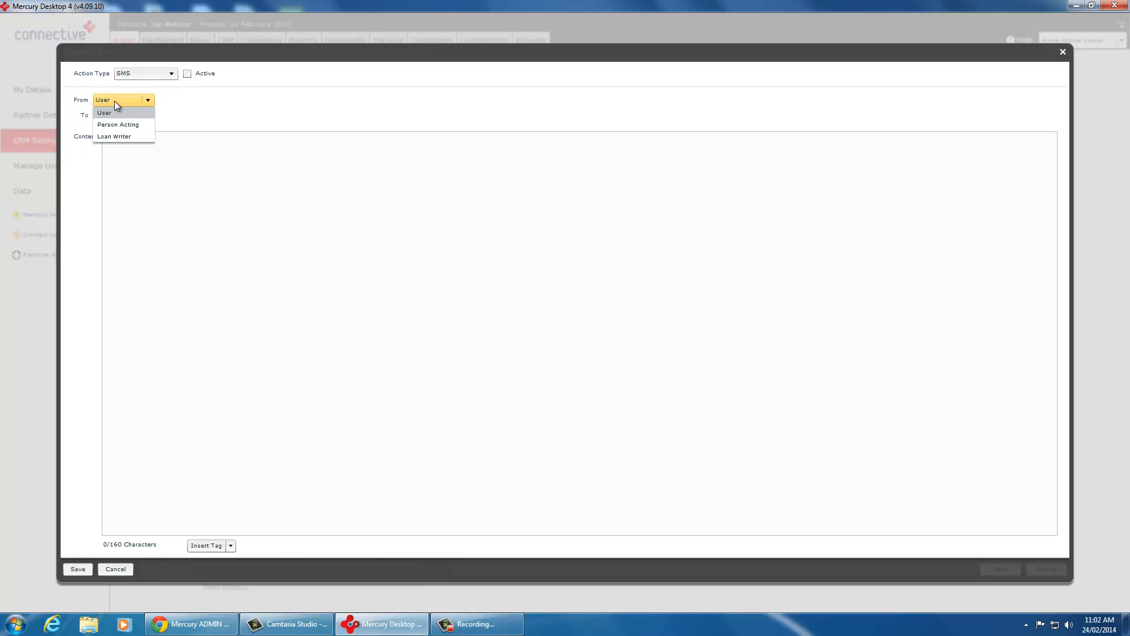
{"action": "left_click", "coordinate": [114, 101]}
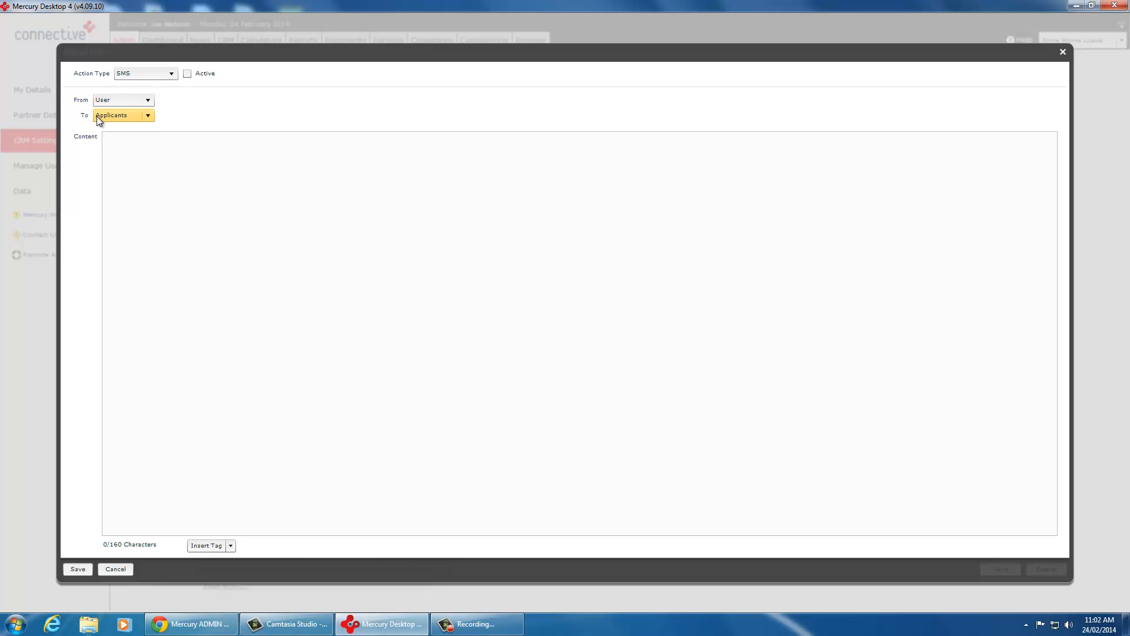
{"action": "left_click", "coordinate": [120, 116]}
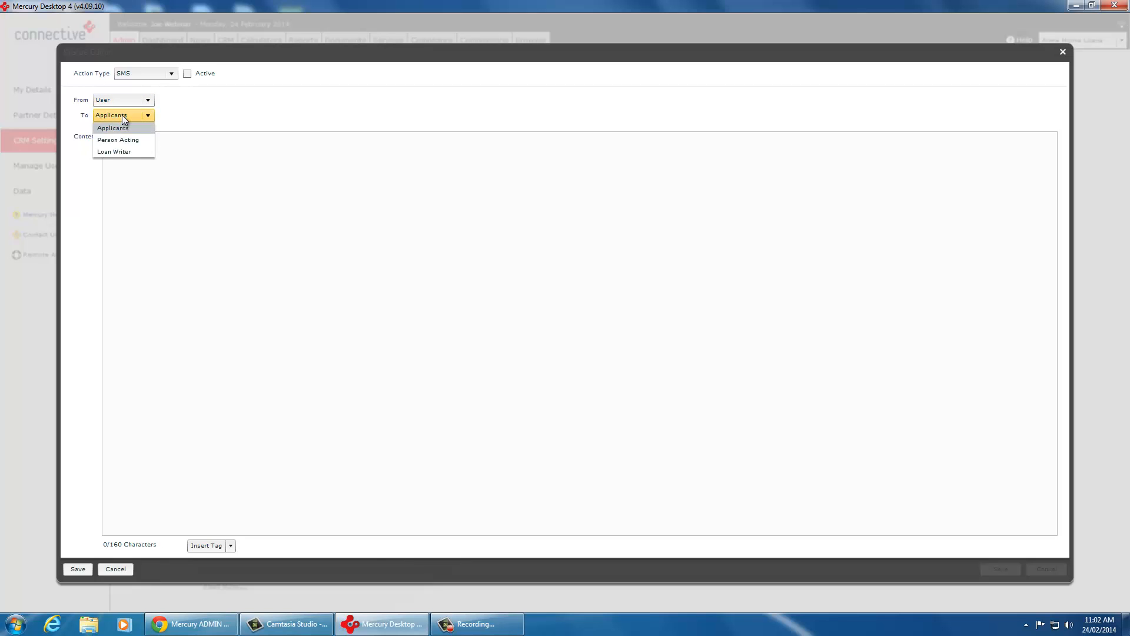
{"action": "left_click", "coordinate": [123, 150]}
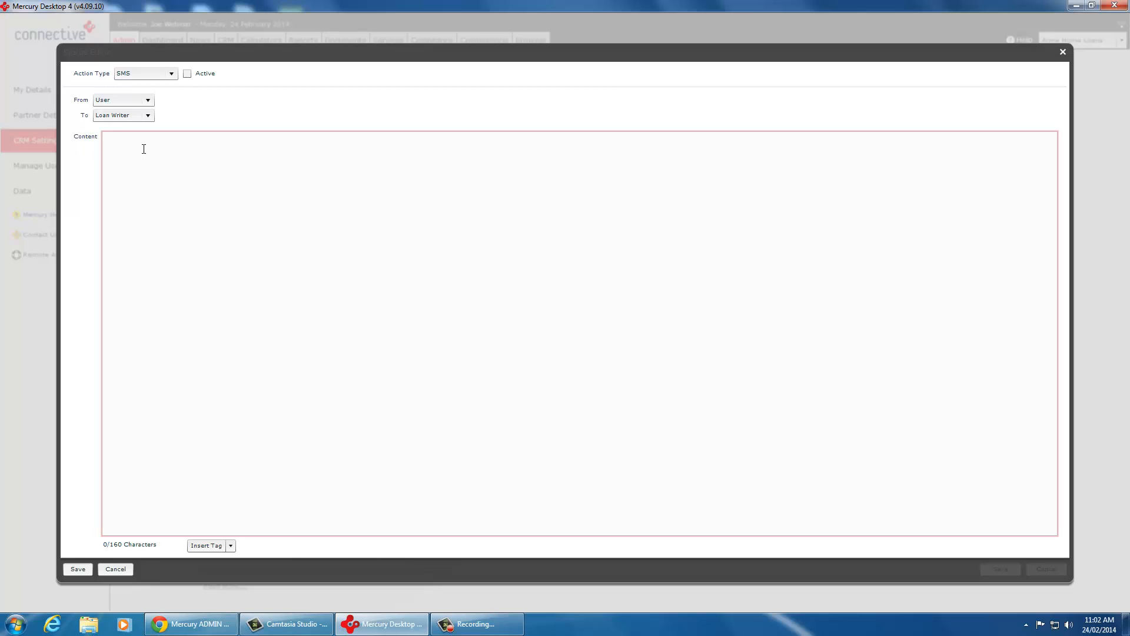
Step: Write the SMS content "Hi - please note {{fullName}} have been assigned to you - contact within 24 hours" and save the action
{"action": "type", "text": "Hi - please note"}
{"action": "left_click", "coordinate": [233, 546]}
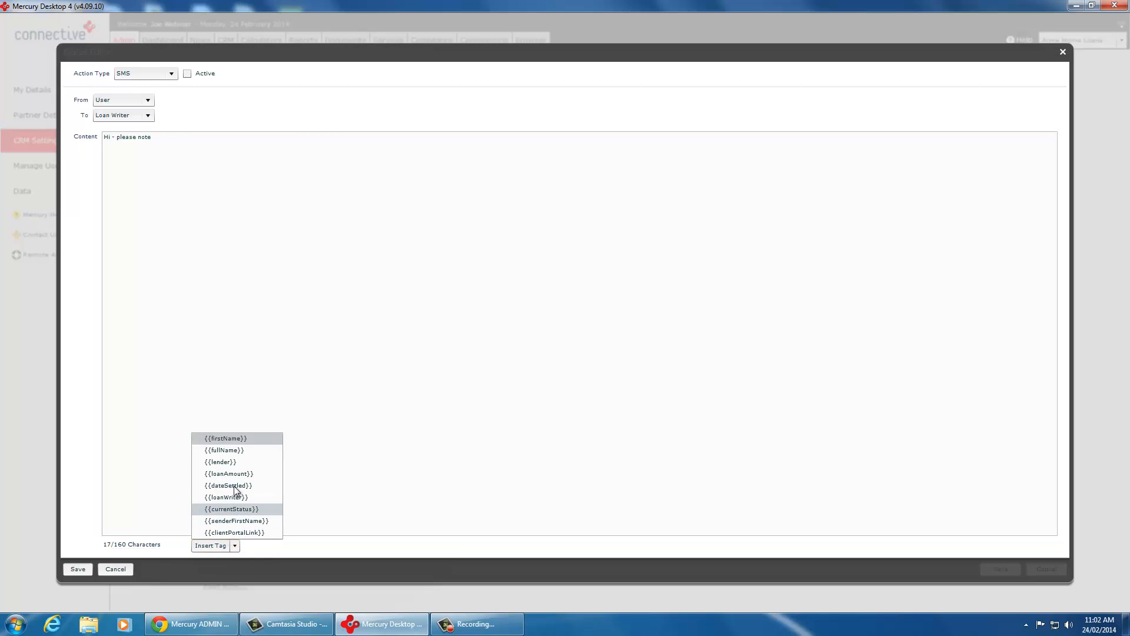
{"action": "left_click", "coordinate": [228, 451]}
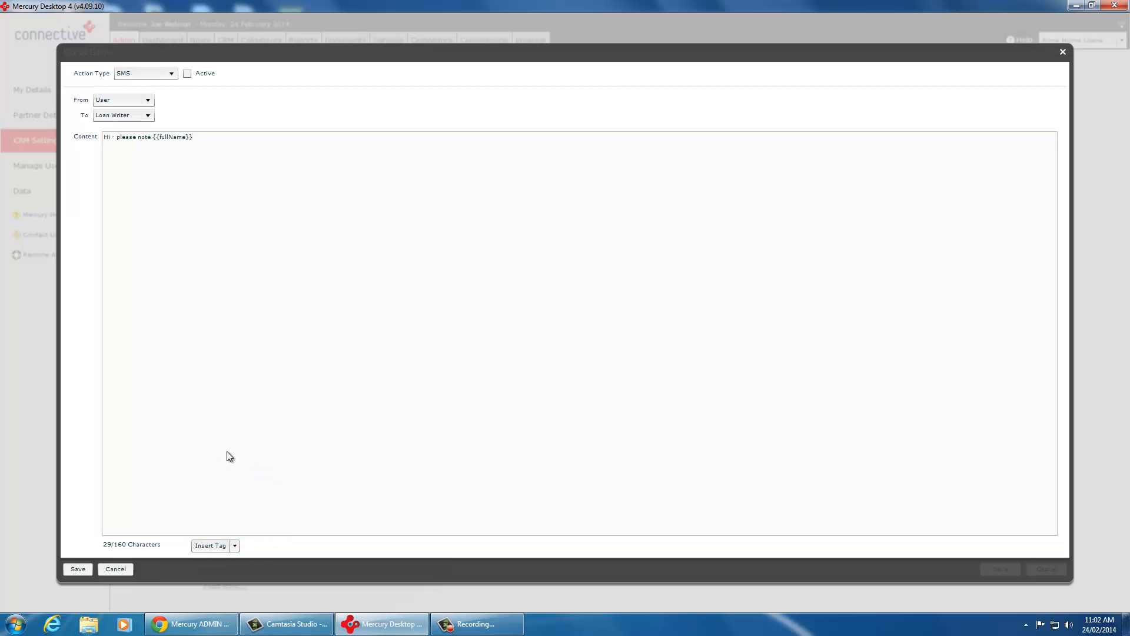
{"action": "left_click", "coordinate": [250, 173]}
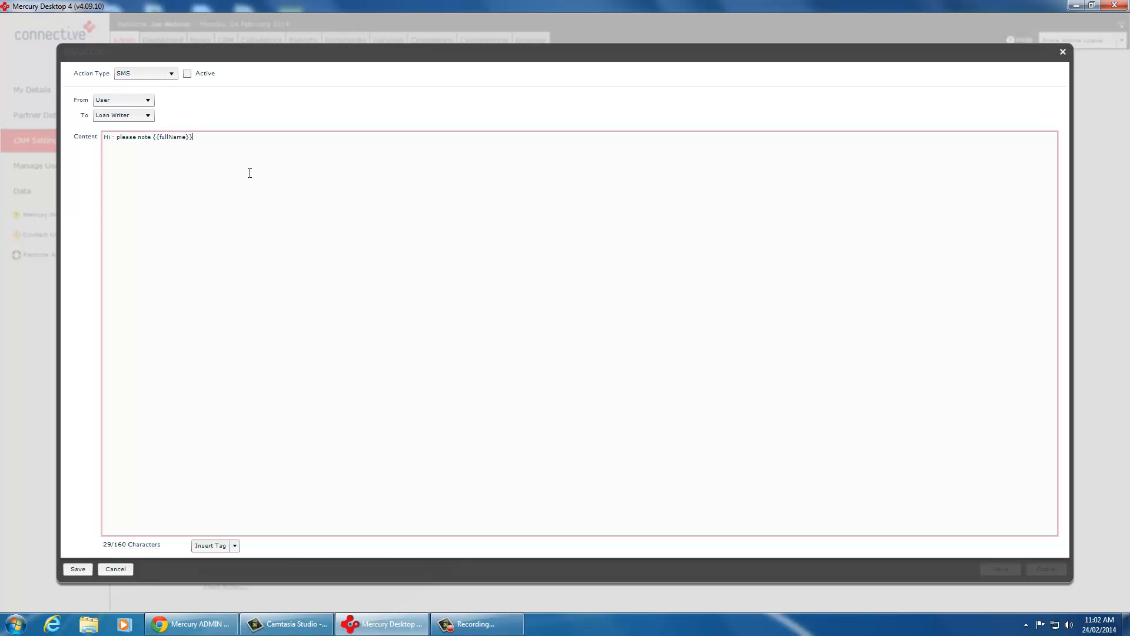
{"action": "type", "text": "have been assigned to you - contact within 24 hours"}
{"action": "left_click", "coordinate": [79, 569]}
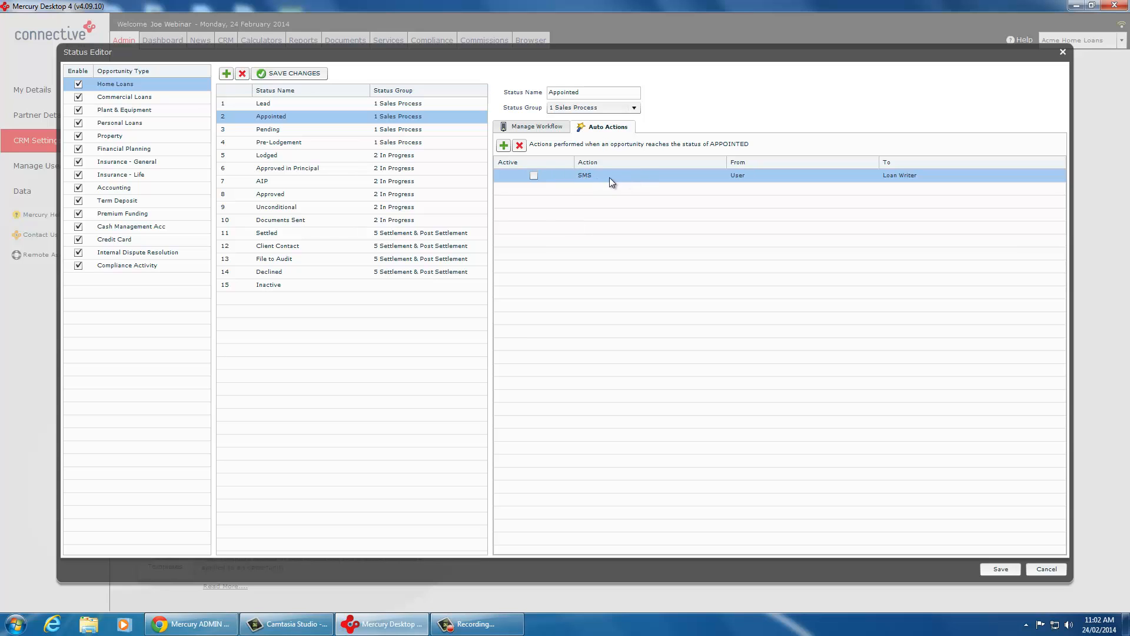
Step: Add an Email auto action to Appointed from Loan Writer to Applicants with the subject "Hi, welcome to ABC Mortgages!"
{"action": "left_click", "coordinate": [503, 145]}
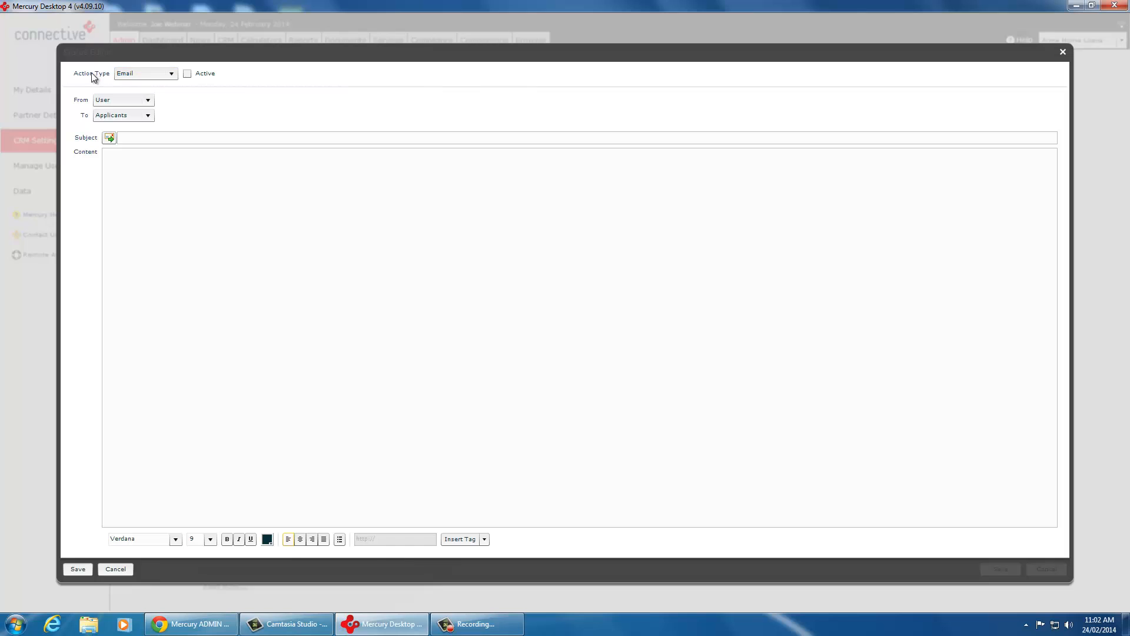
{"action": "left_click", "coordinate": [111, 101]}
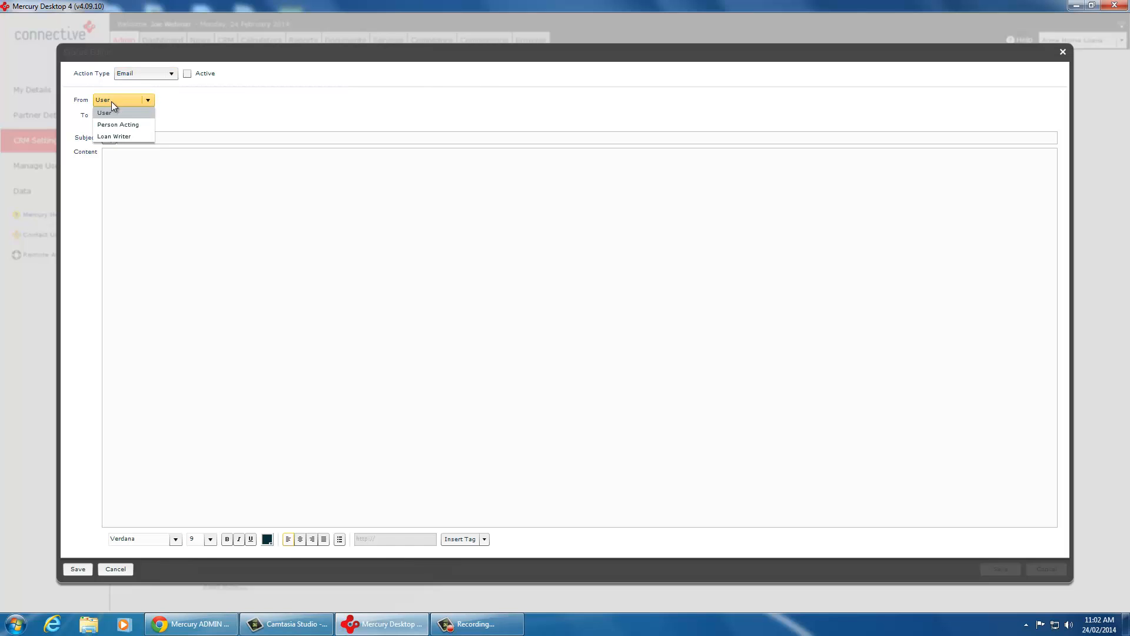
{"action": "left_click", "coordinate": [111, 135]}
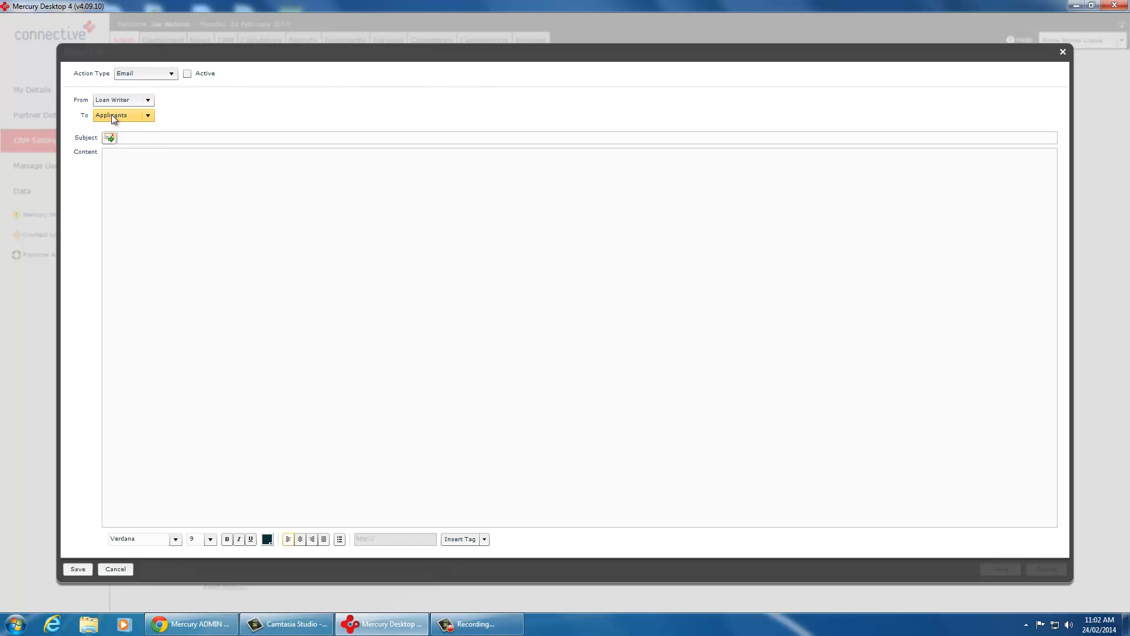
{"action": "left_click", "coordinate": [136, 137]}
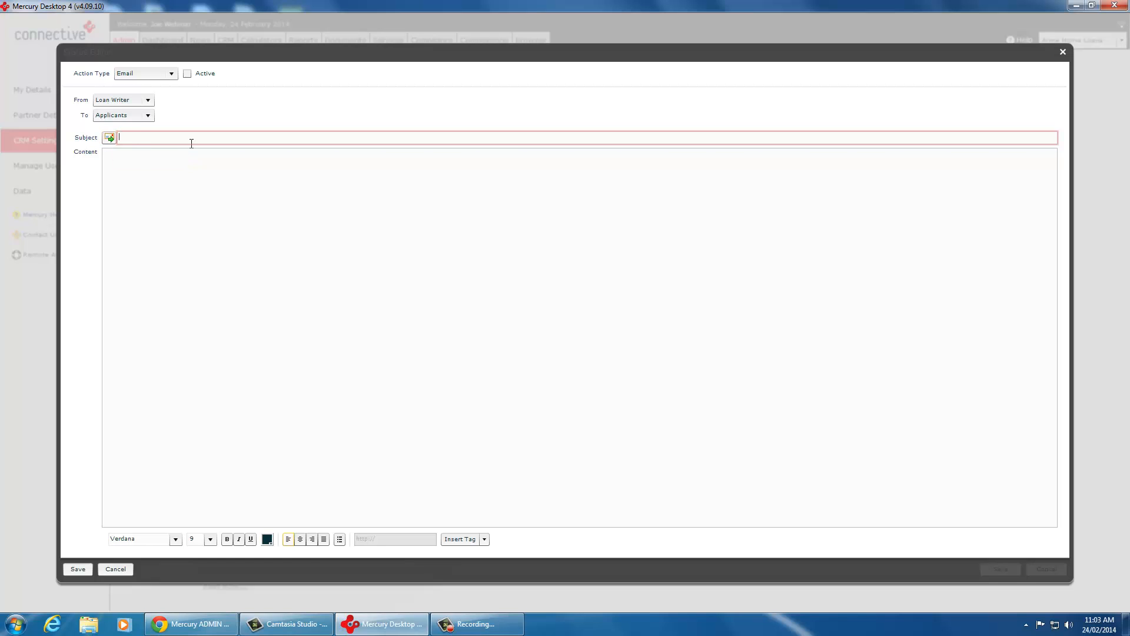
{"action": "type", "text": "Hi, welcome to ABC Mortgages!"}
{"action": "key", "text": "Tab"}
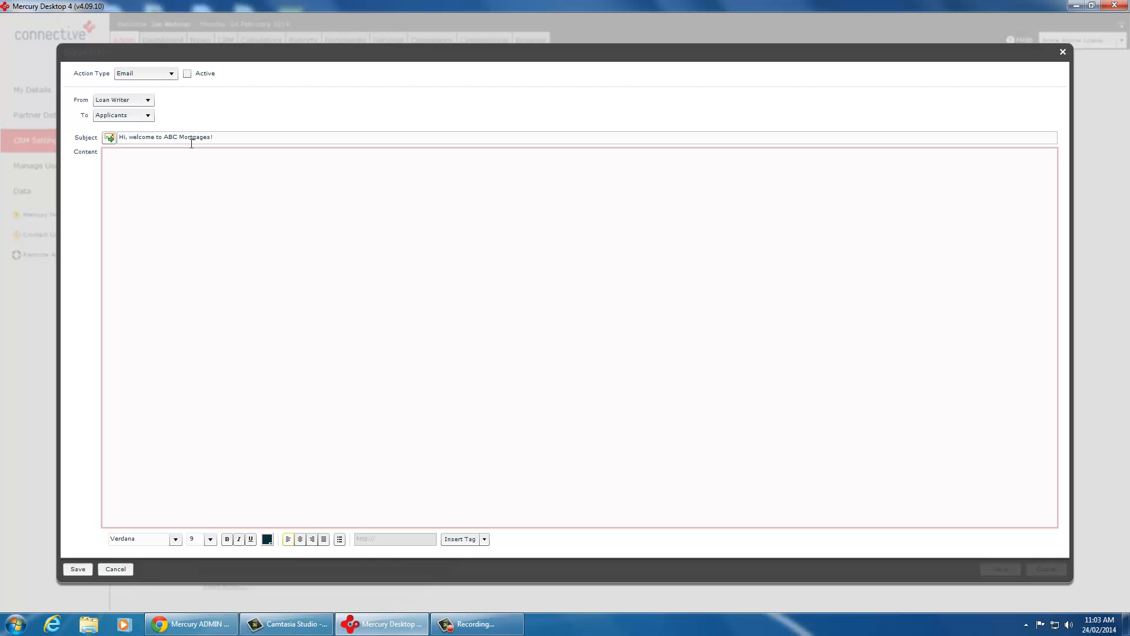
Step: Start the email content with the greeting "Hi {{firstName}}," and add the line "Thank you for choosing my business."
{"action": "type", "text": "Hi"}
{"action": "left_click", "coordinate": [483, 539]}
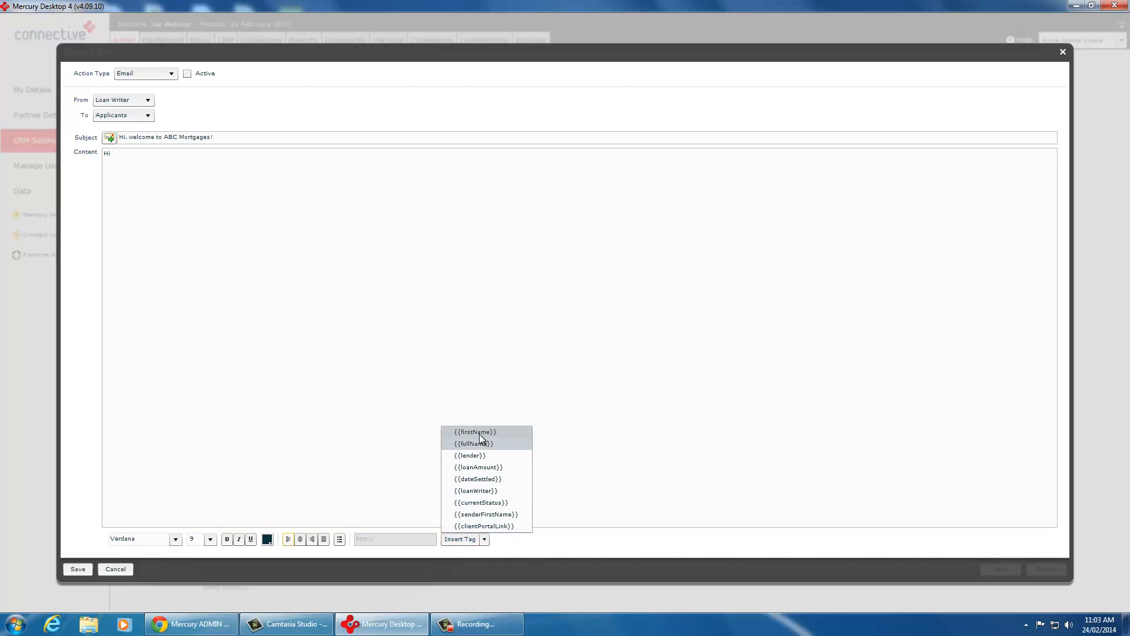
{"action": "left_click", "coordinate": [479, 434]}
{"action": "left_click", "coordinate": [236, 169]}
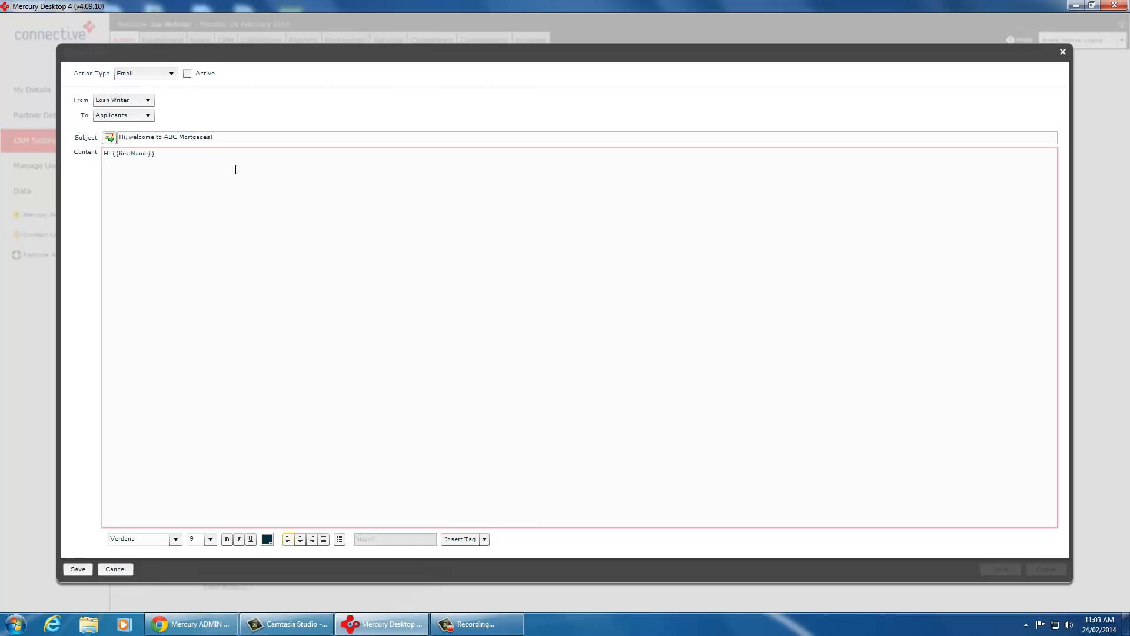
{"action": "key", "text": "Return"}
{"action": "key", "text": "Return"}
{"action": "type", "text": "Thank you for choosing my business"}
{"action": "key", "text": "Return"}
{"action": "key", "text": "Return"}
Step: Insert a line above the thank-you that introduces the loan writer by first name and says "I have been assigned your loan."
{"action": "key", "text": "Up"}
{"action": "type", "text": "My name is Aaron, I have been assig"}
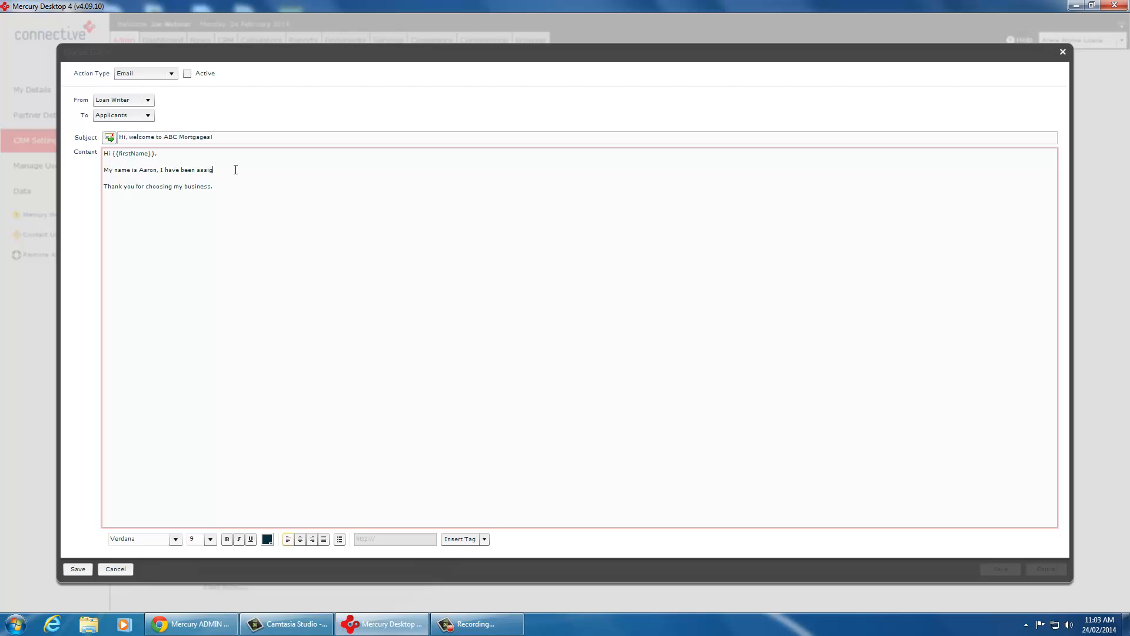
{"action": "type", "text": "ned your loan."}
{"action": "key", "text": "Return"}
Step: Finish the email with "I will be in touch soon to discuss your needs." and "Kind regards," and save the action
{"action": "type", "text": "I will be in touch soon to discuss your needs."}
{"action": "key", "text": "Return"}
{"action": "type", "text": "Kind regards,"}
{"action": "left_click", "coordinate": [78, 569]}
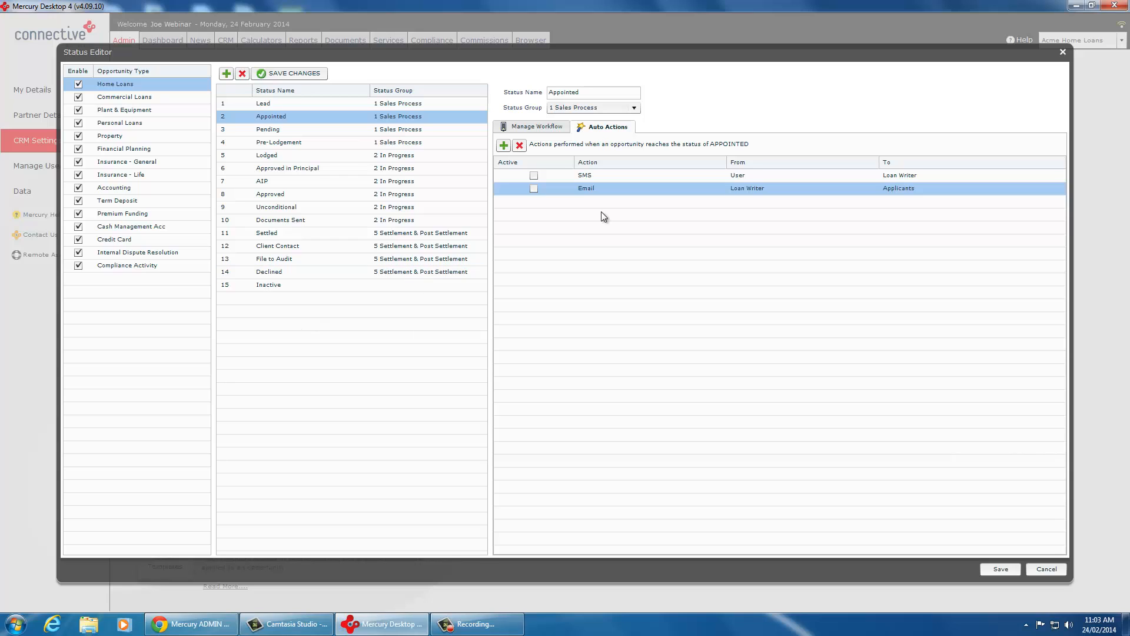
Step: Add a Task Template auto action to the Appointed status, from User to Loan Writer
{"action": "left_click", "coordinate": [504, 146]}
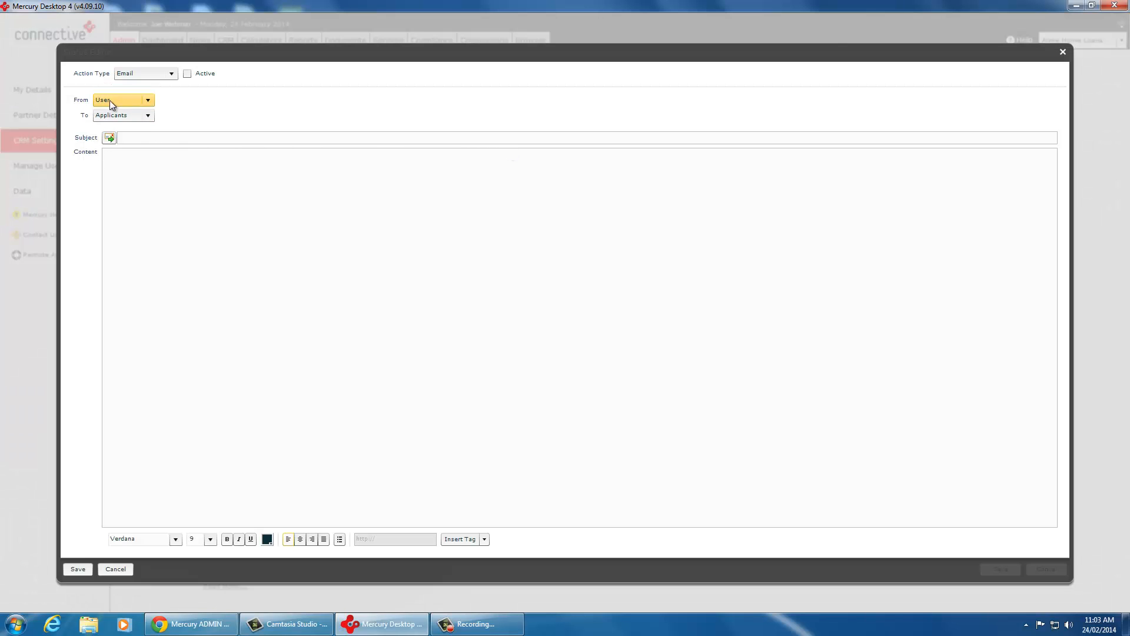
{"action": "left_click", "coordinate": [168, 75]}
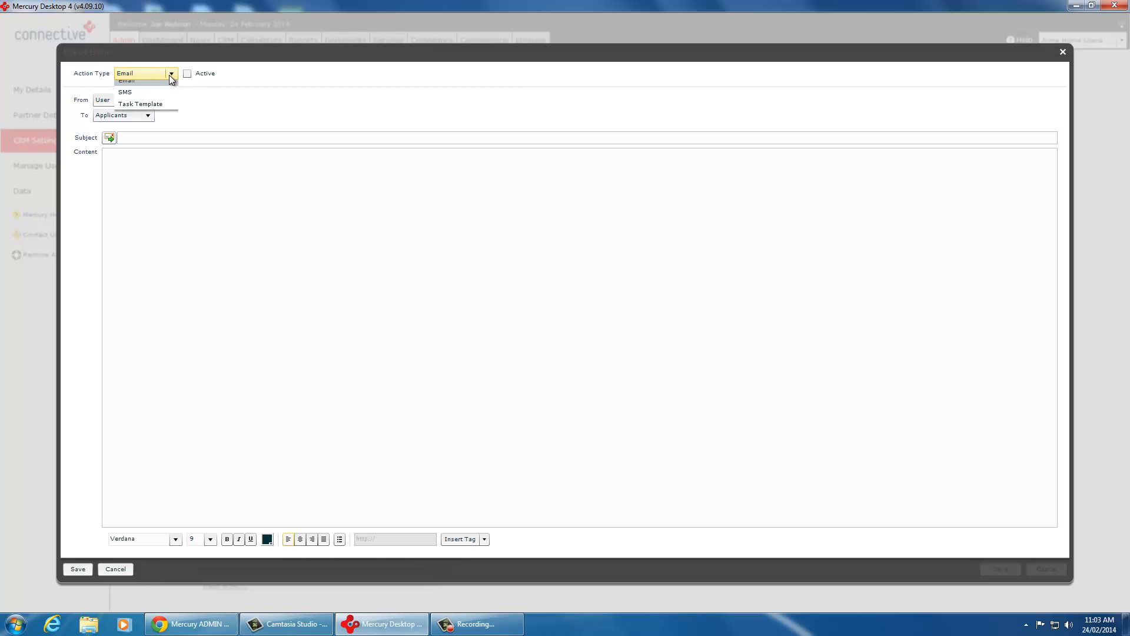
{"action": "left_click", "coordinate": [142, 110]}
{"action": "left_click", "coordinate": [130, 98]}
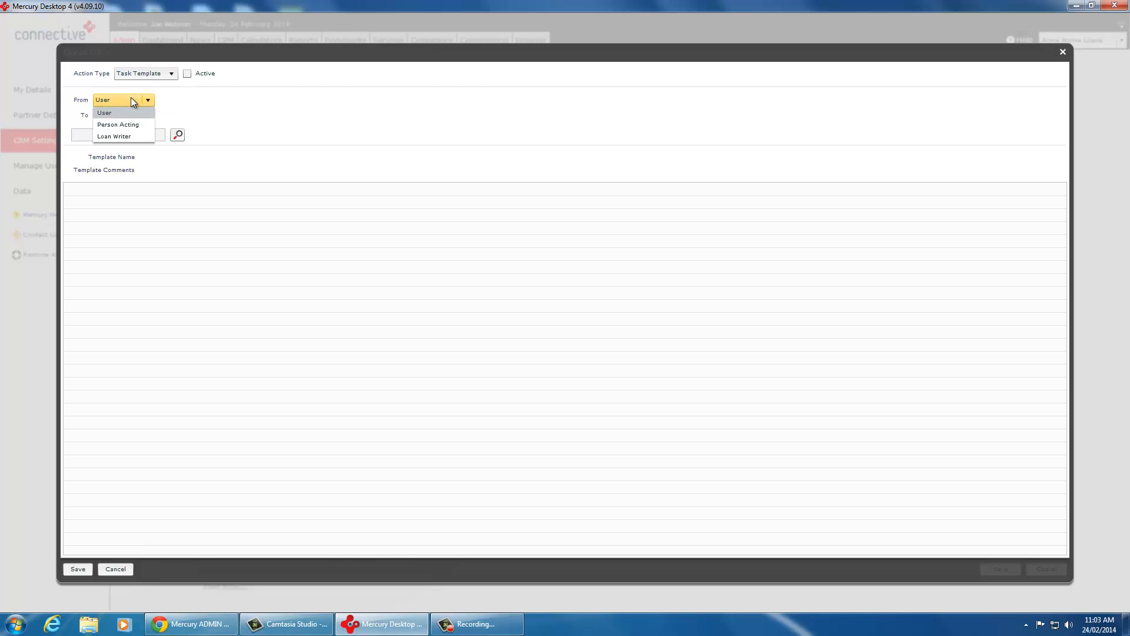
{"action": "left_click", "coordinate": [105, 112]}
{"action": "left_click", "coordinate": [123, 115]}
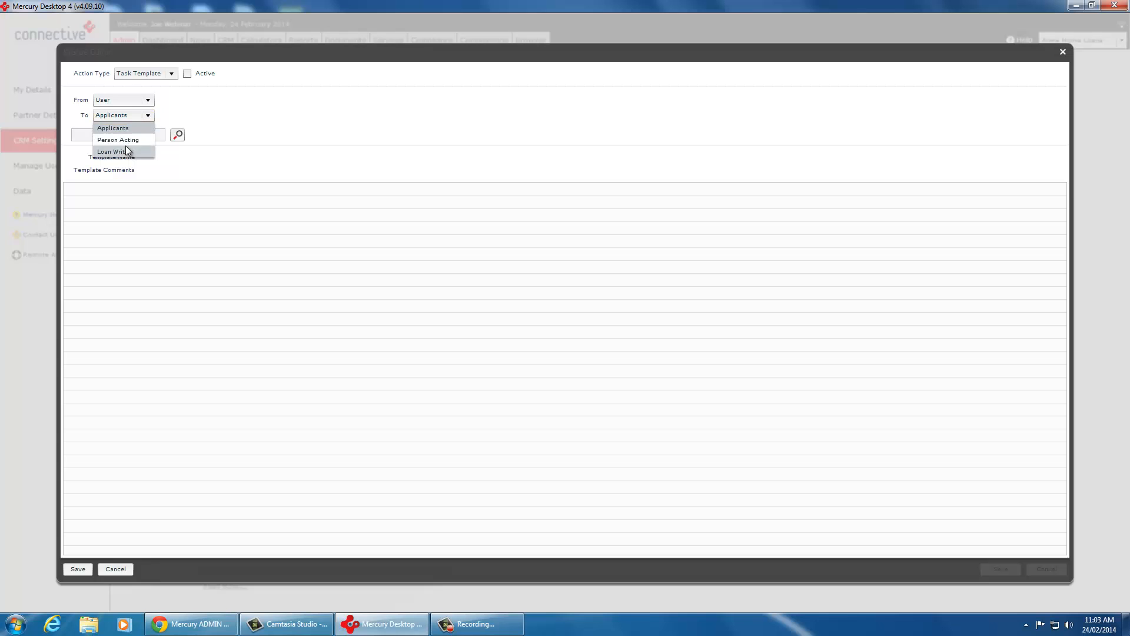
{"action": "left_click", "coordinate": [123, 149]}
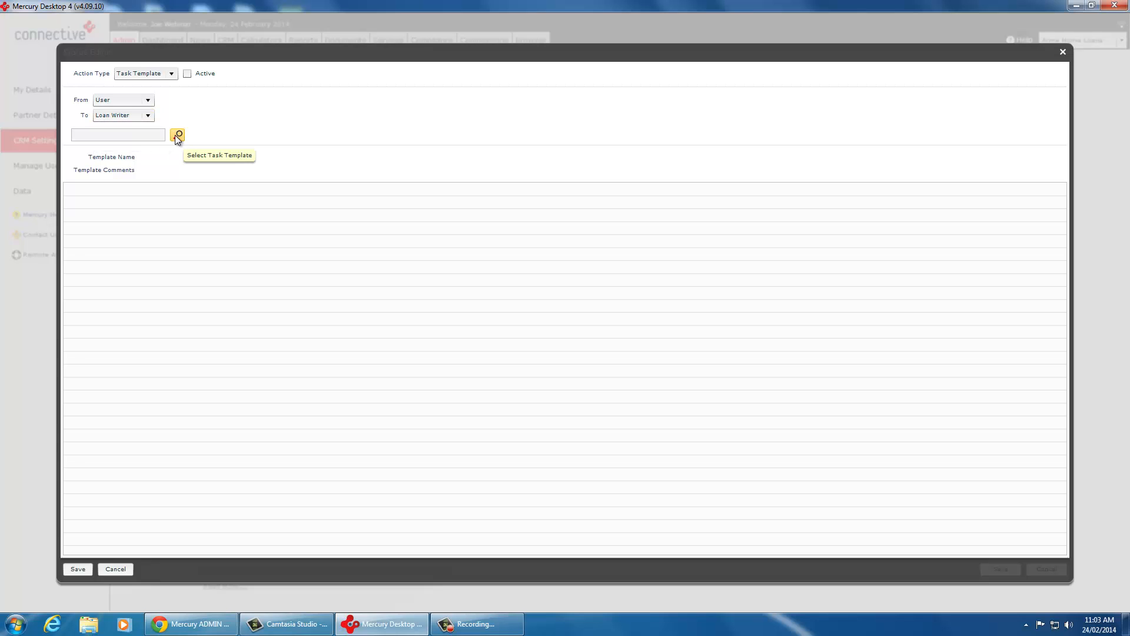
Step: Choose New Lead Template as the action's task template and save the action
{"action": "left_click", "coordinate": [177, 135]}
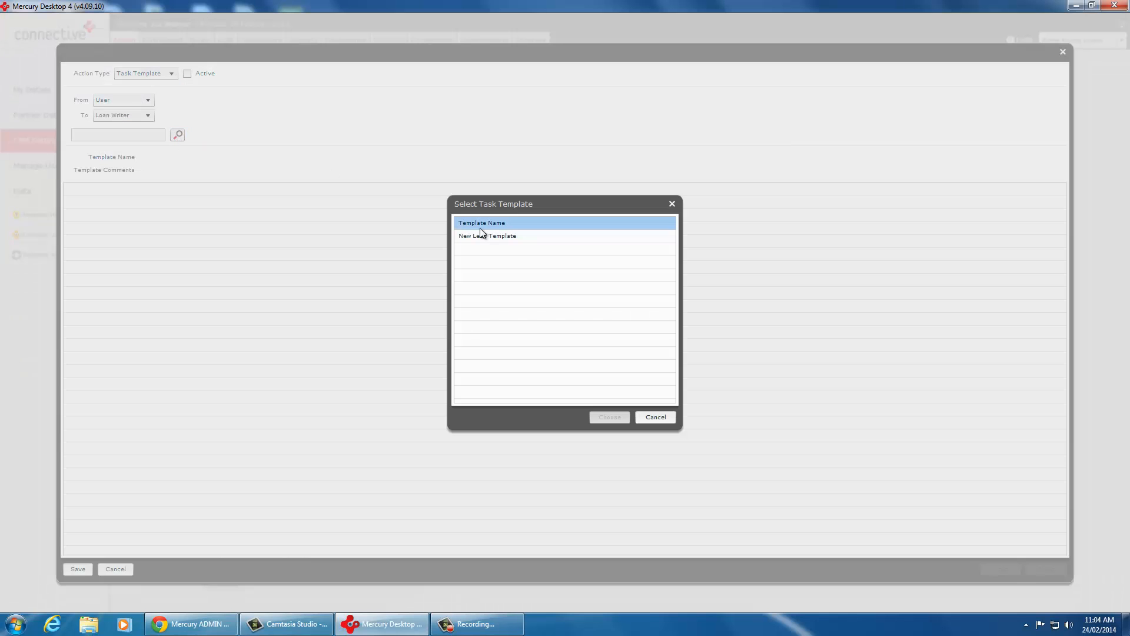
{"action": "left_click", "coordinate": [475, 235]}
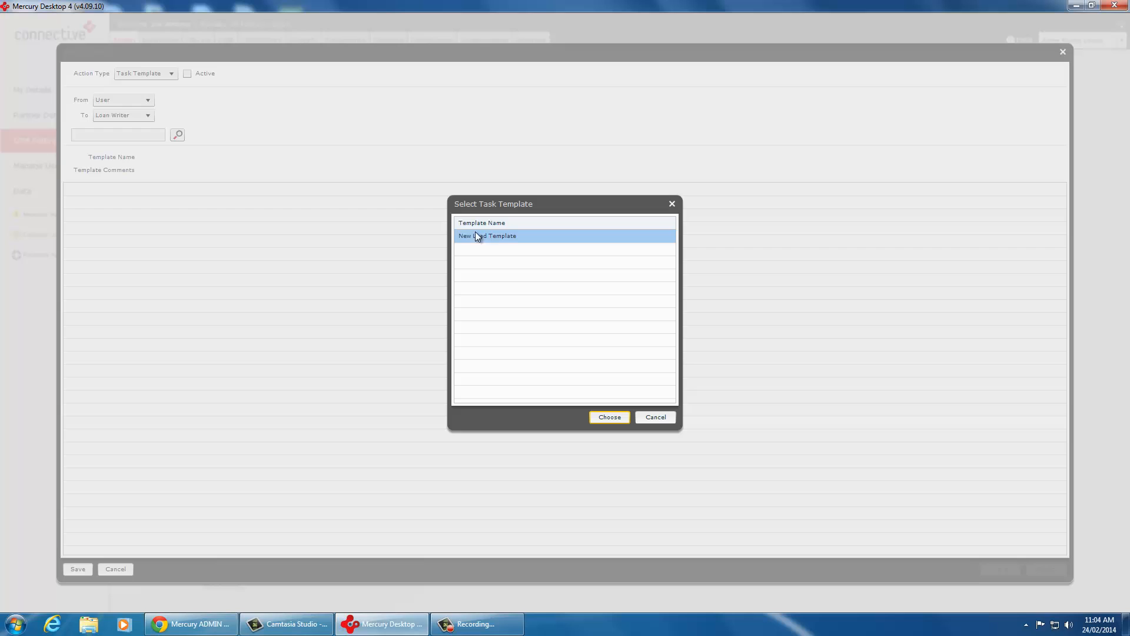
{"action": "left_click", "coordinate": [608, 416]}
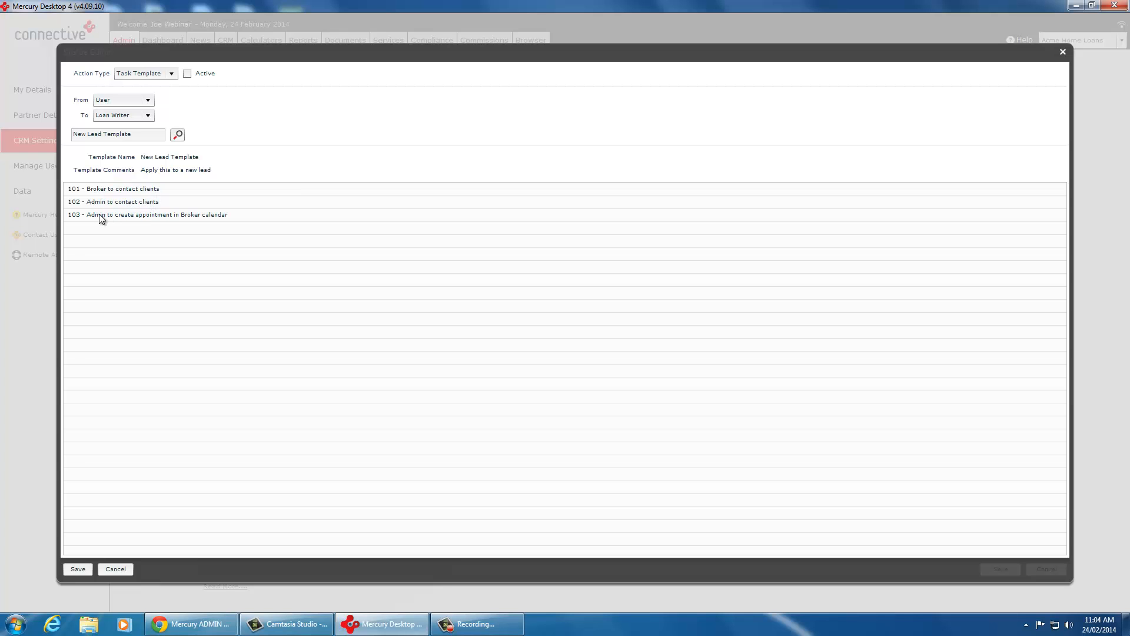
{"action": "left_click", "coordinate": [78, 569]}
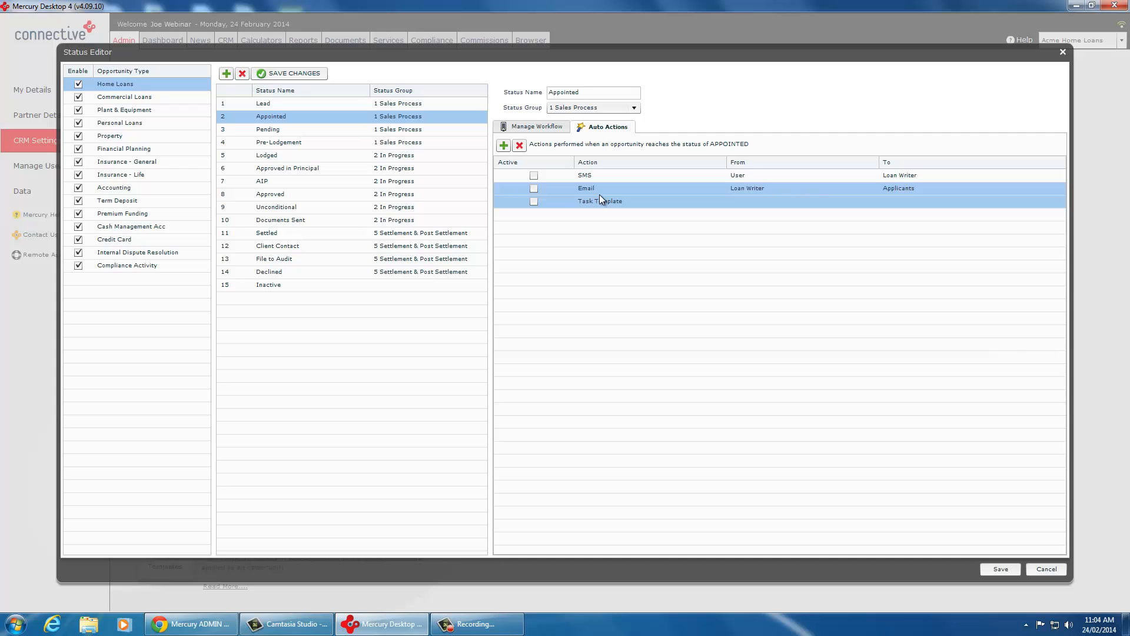
Step: Activate the SMS, Email and Task Template auto actions for Appointed and save the Status Editor
{"action": "left_click", "coordinate": [534, 175]}
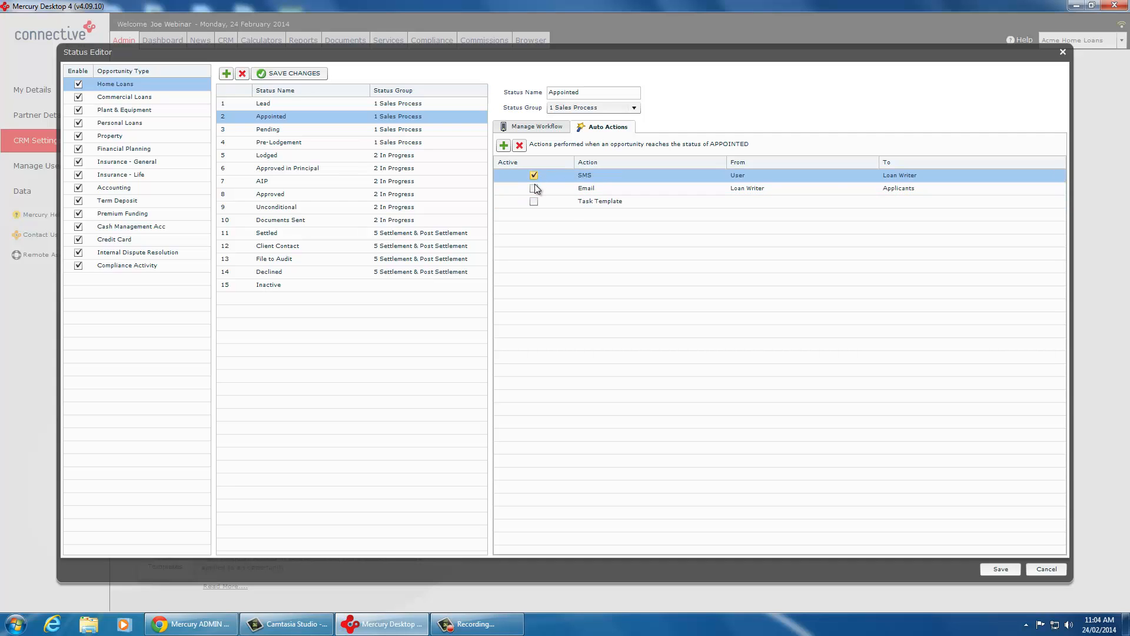
{"action": "left_click", "coordinate": [532, 189]}
{"action": "left_click", "coordinate": [534, 200]}
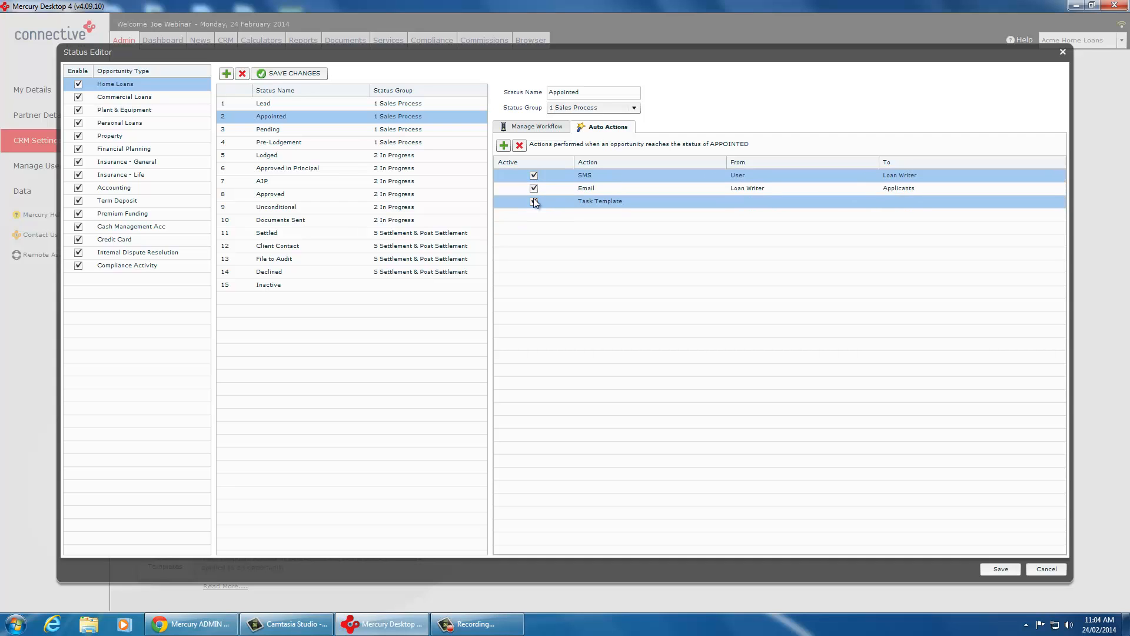
{"action": "left_click", "coordinate": [1000, 568]}
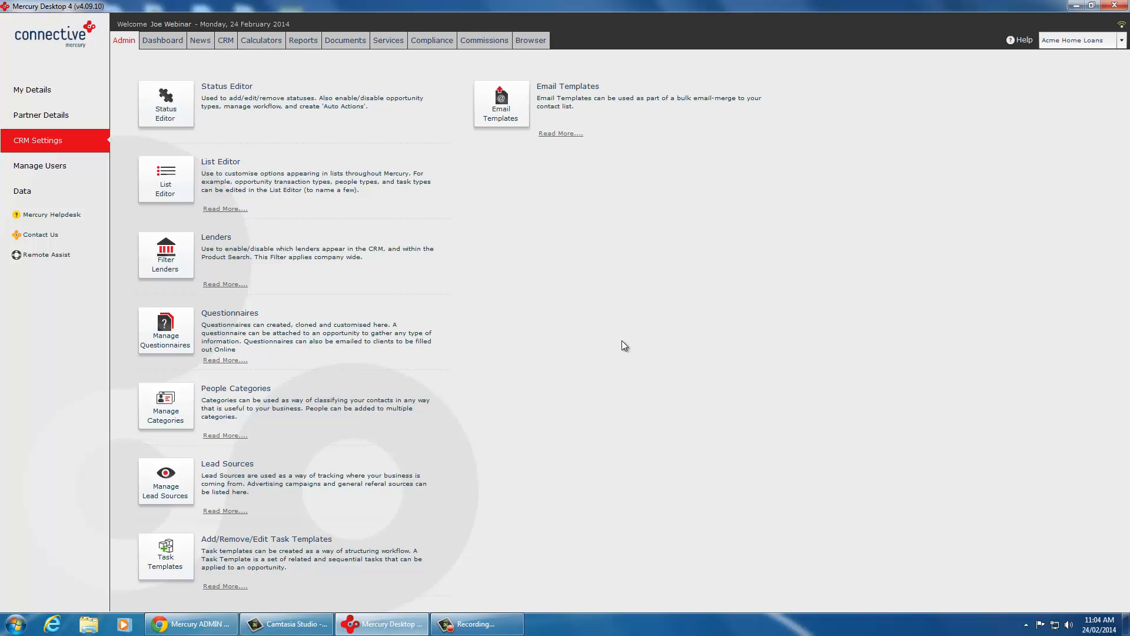
Step: Create a new Home Loans opportunity in the CRM and assign Bugs Bunny as its Admin
{"action": "left_click", "coordinate": [226, 38]}
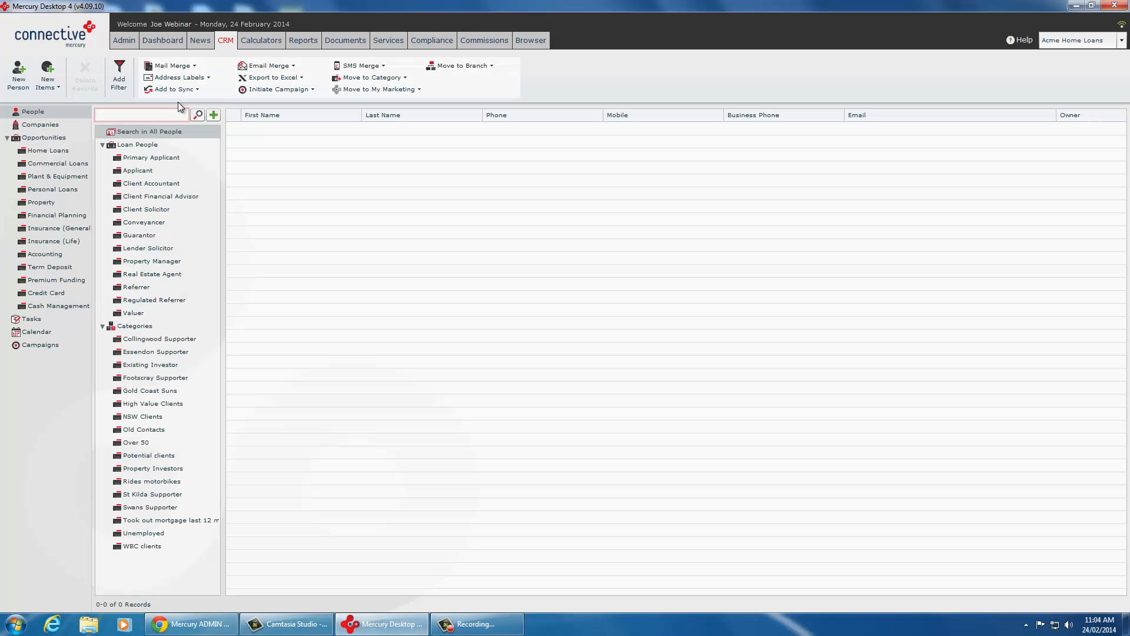
{"action": "left_click", "coordinate": [42, 148]}
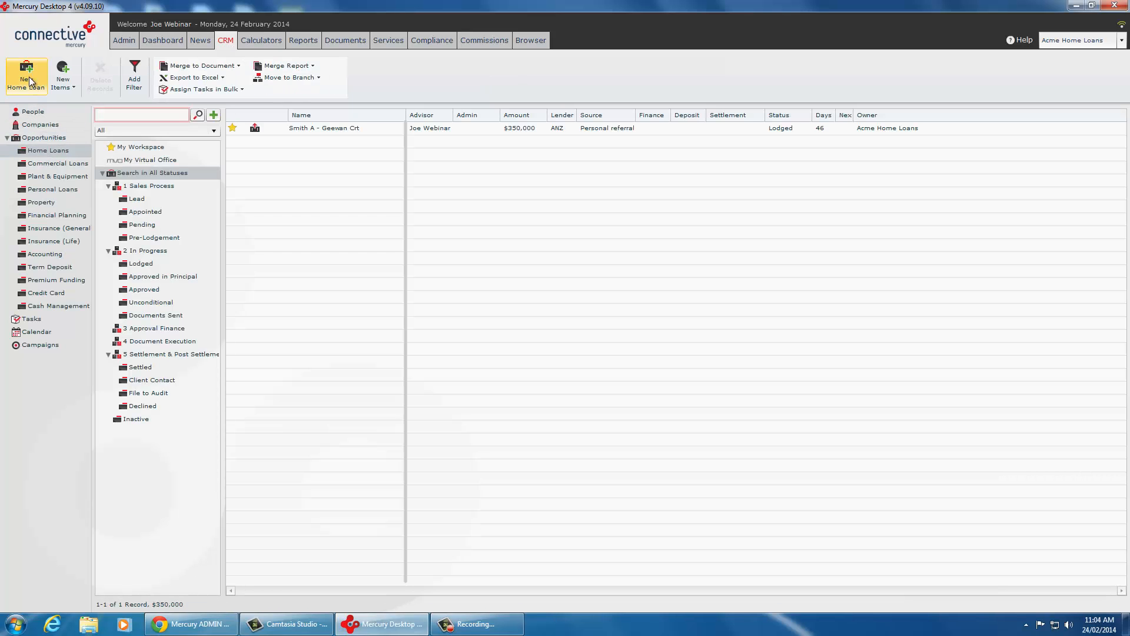
{"action": "left_click", "coordinate": [27, 69]}
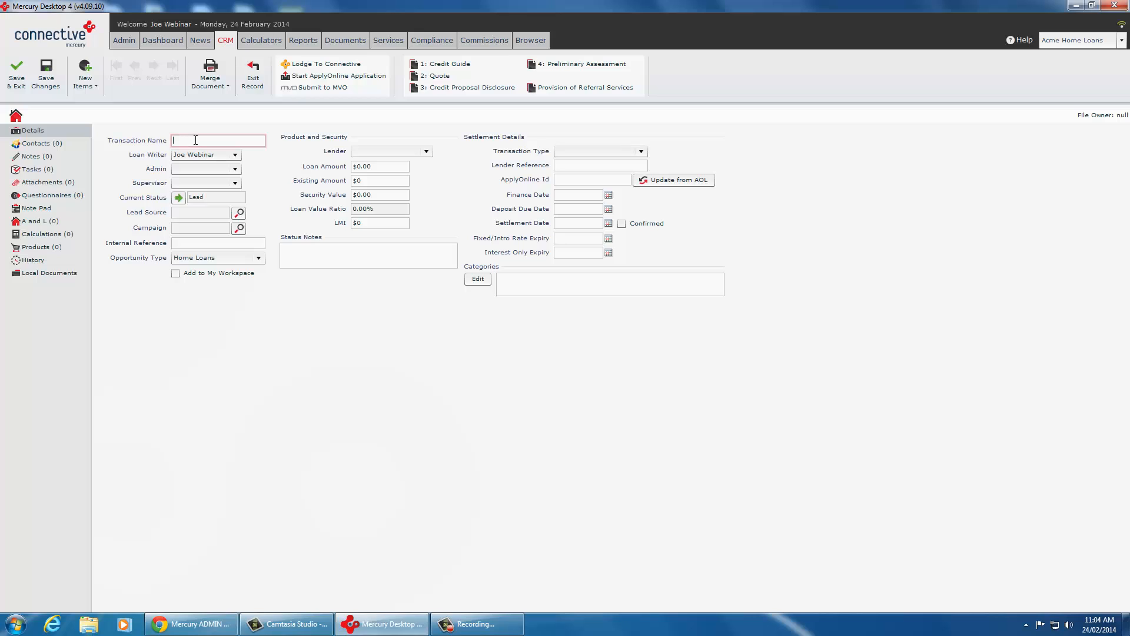
{"action": "left_click", "coordinate": [226, 168]}
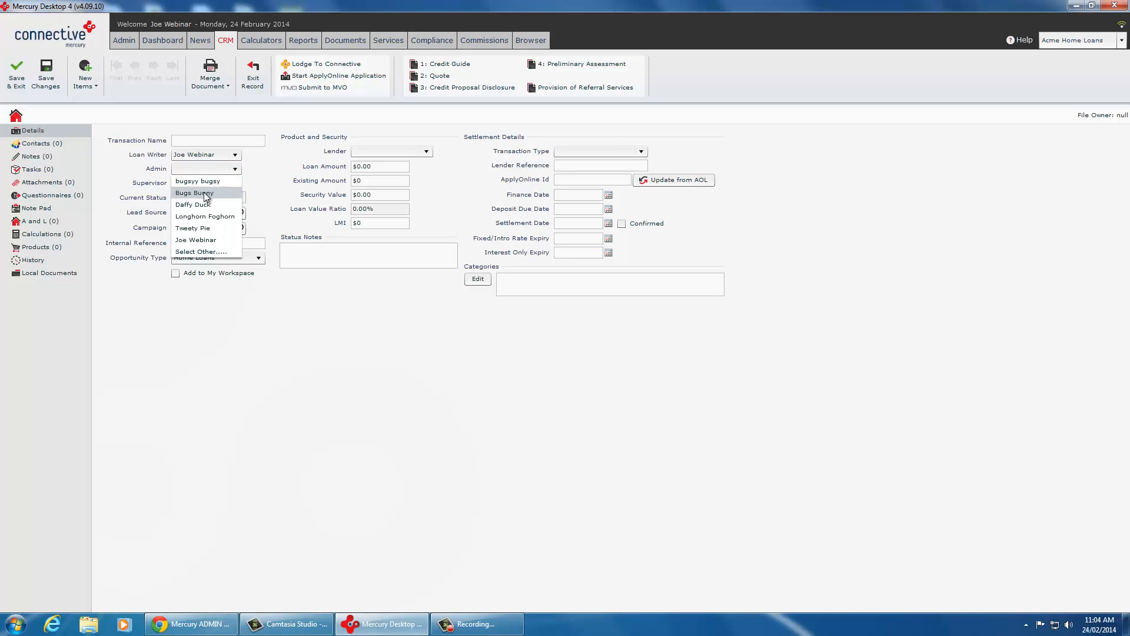
{"action": "left_click", "coordinate": [221, 192]}
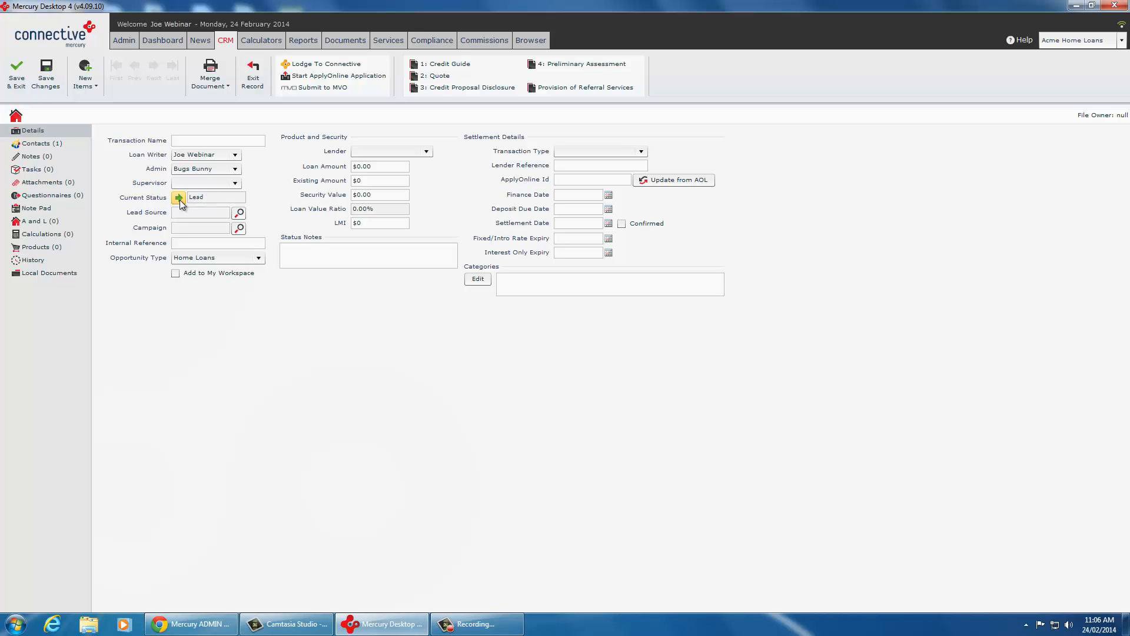
Step: Change the new loan's status to Appointed
{"action": "left_click", "coordinate": [179, 198]}
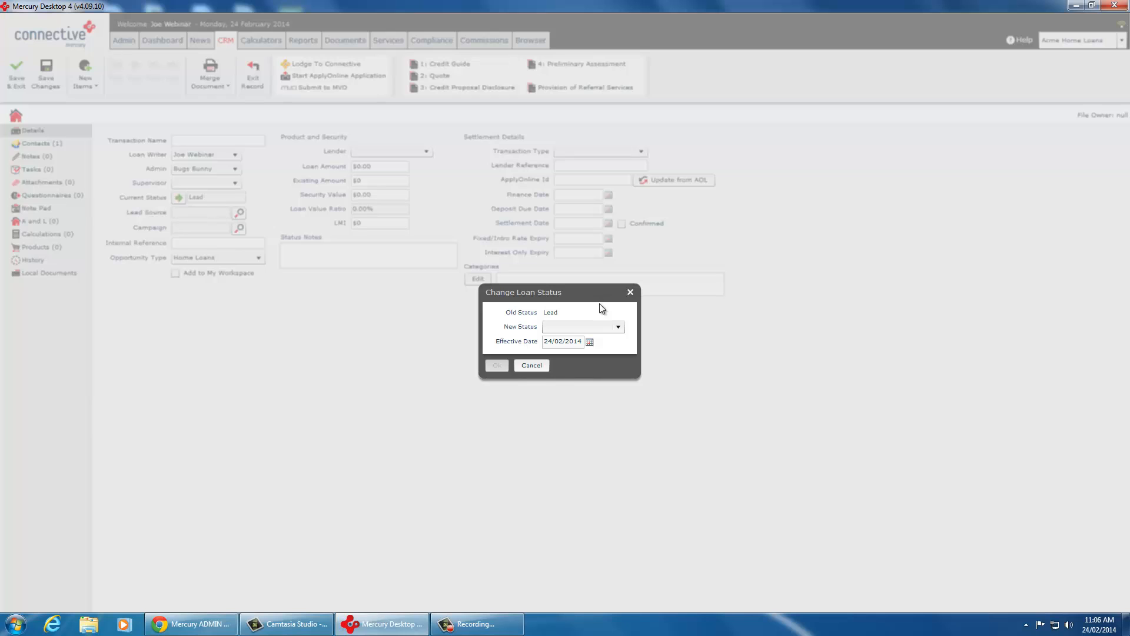
{"action": "left_click", "coordinate": [599, 325]}
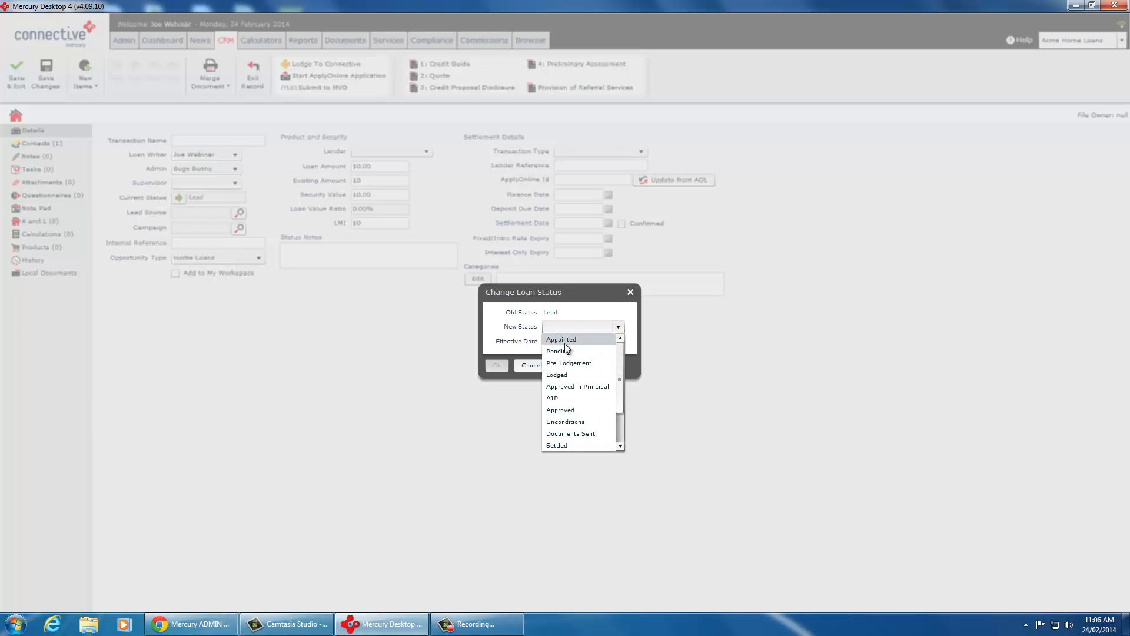
{"action": "left_click", "coordinate": [565, 342]}
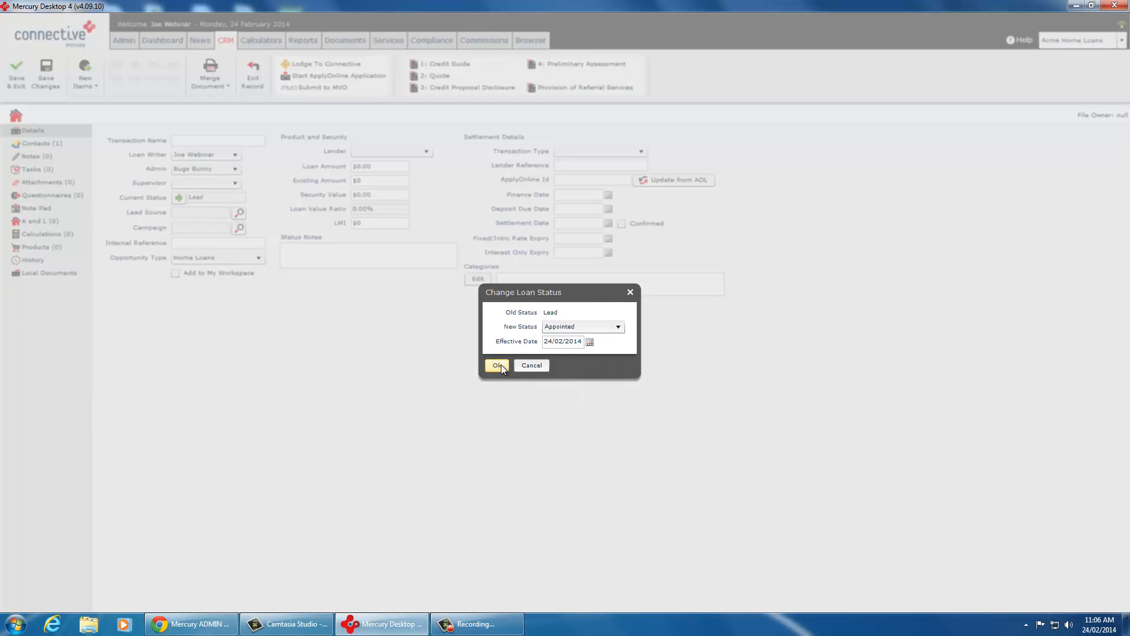
{"action": "left_click", "coordinate": [501, 365]}
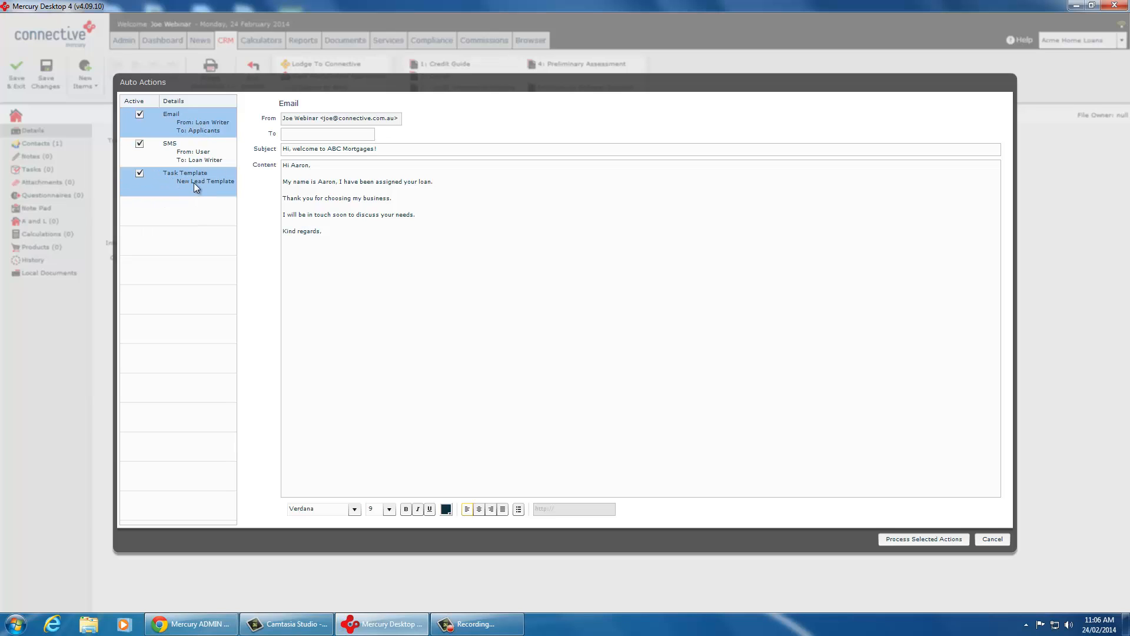
Step: Deactivate the Email and SMS auto actions, and reactivate both
{"action": "left_click", "coordinate": [139, 115]}
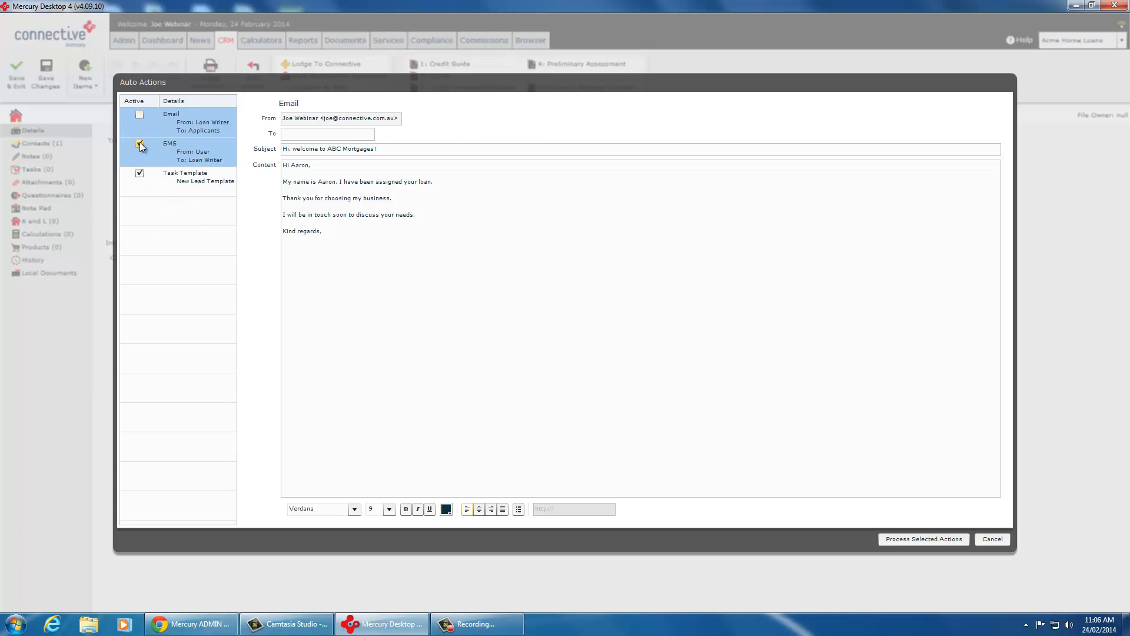
{"action": "left_click", "coordinate": [139, 143]}
{"action": "left_click", "coordinate": [140, 114]}
{"action": "left_click", "coordinate": [140, 144]}
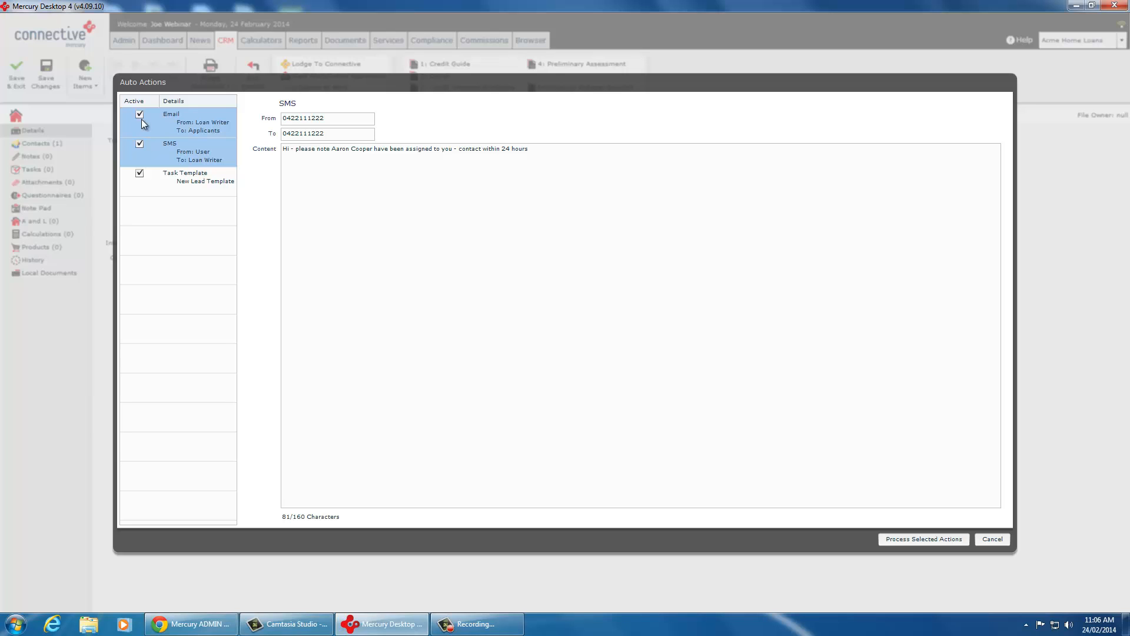
Step: Review the Email and SMS auto action contents, checking the merged applicant and loan writer names
{"action": "left_click", "coordinate": [193, 124]}
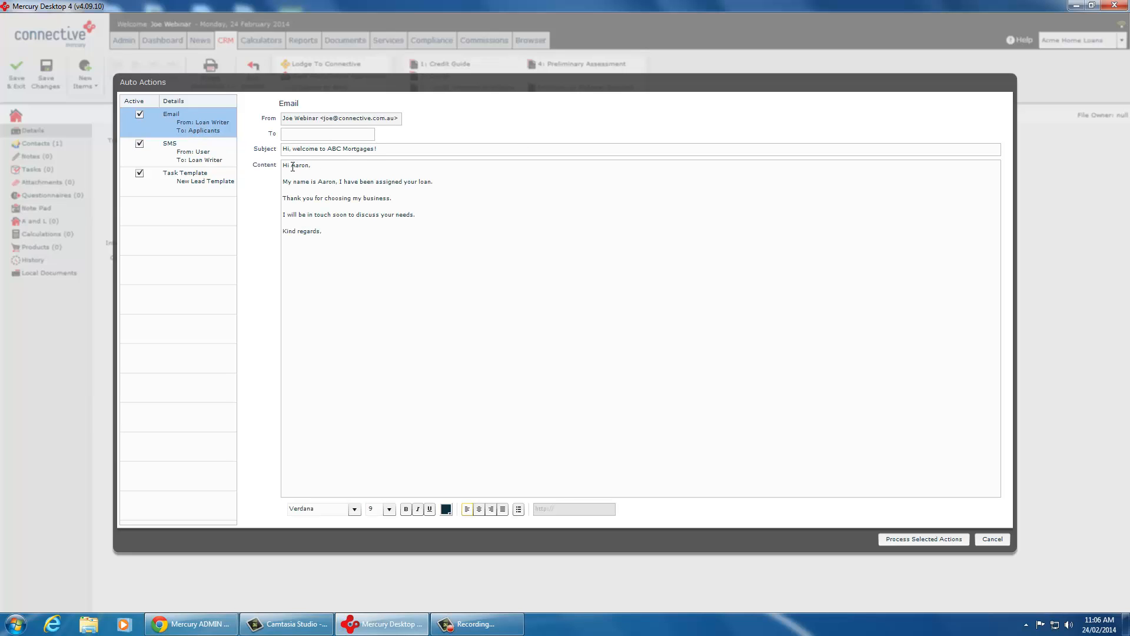
{"action": "mouse_move", "coordinate": [283, 164]}
{"action": "left_mouse_down"}
{"action": "mouse_move", "coordinate": [345, 232]}
{"action": "mouse_move", "coordinate": [323, 227]}
{"action": "mouse_move", "coordinate": [283, 164]}
{"action": "left_mouse_up"}
{"action": "left_click", "coordinate": [332, 229]}
{"action": "left_click", "coordinate": [297, 170]}
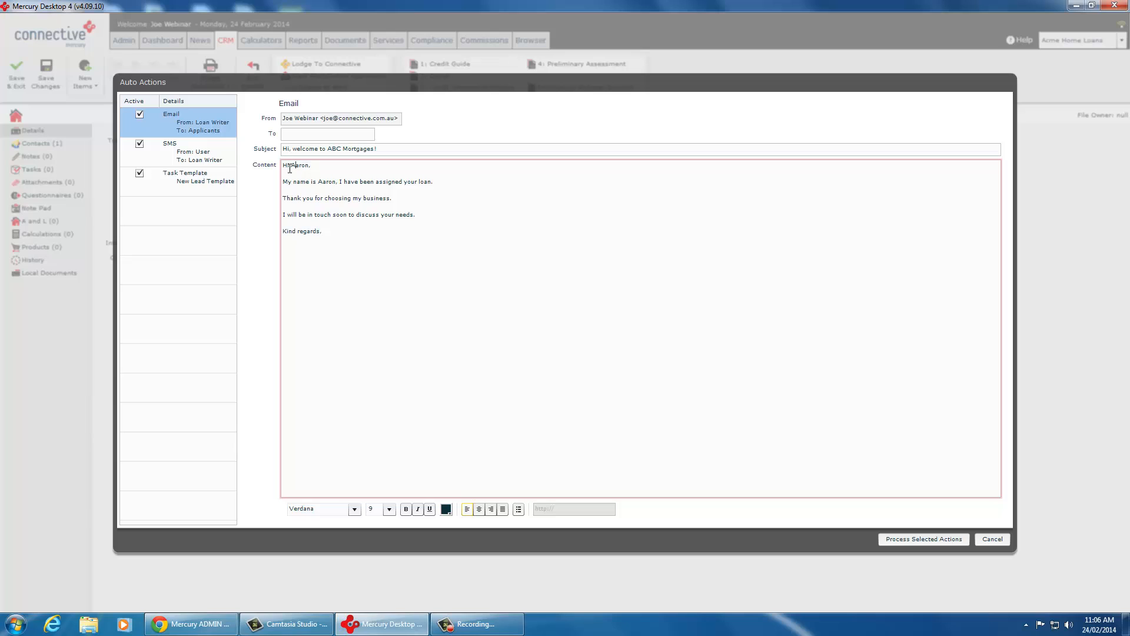
{"action": "double_click", "coordinate": [317, 182]}
{"action": "double_click", "coordinate": [302, 165]}
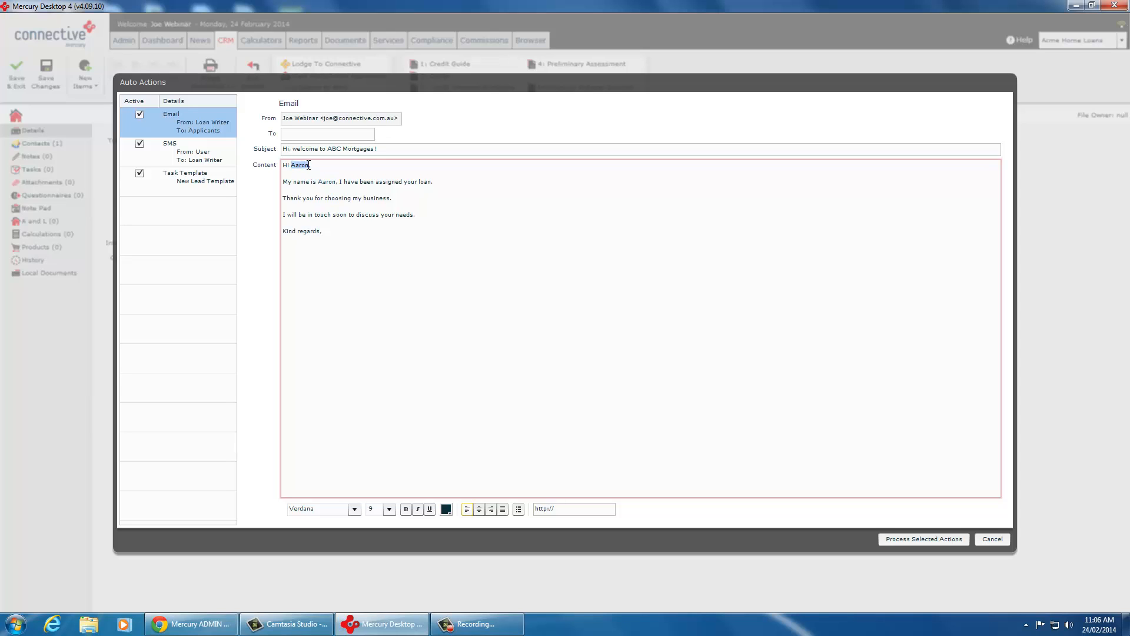
{"action": "left_click", "coordinate": [312, 175]}
{"action": "left_click", "coordinate": [213, 148]}
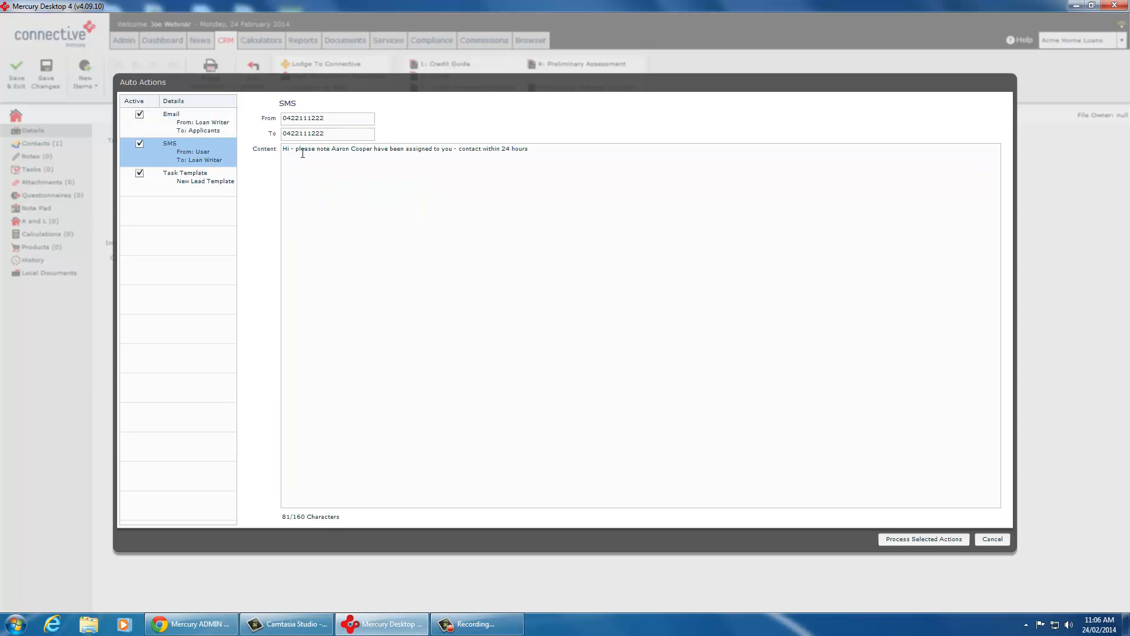
{"action": "left_click", "coordinate": [177, 117]}
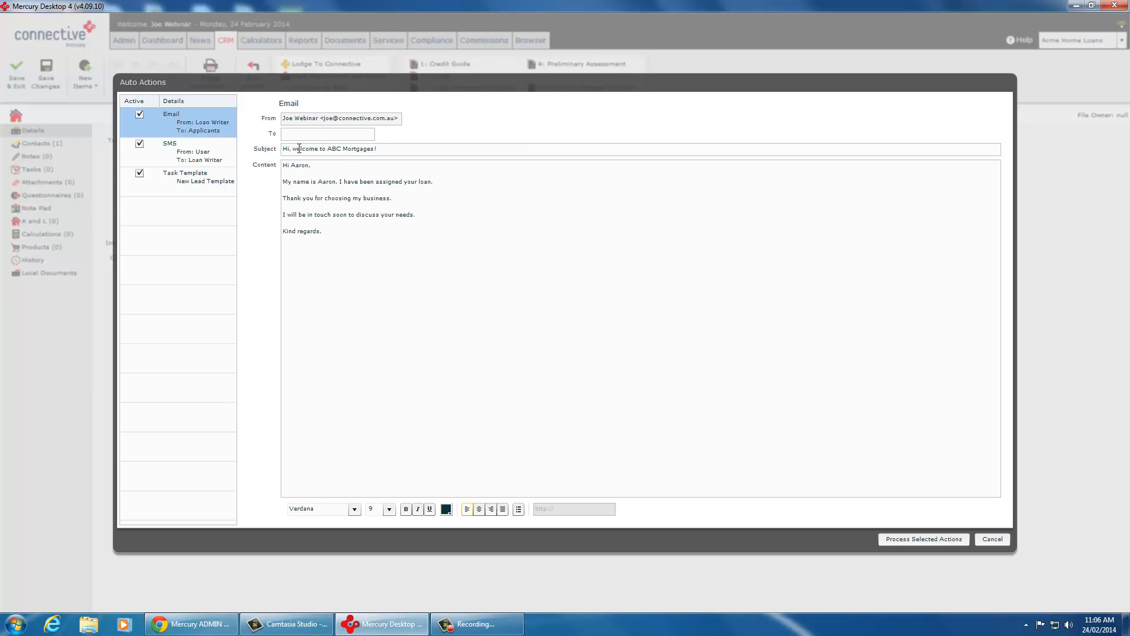
{"action": "double_click", "coordinate": [303, 165]}
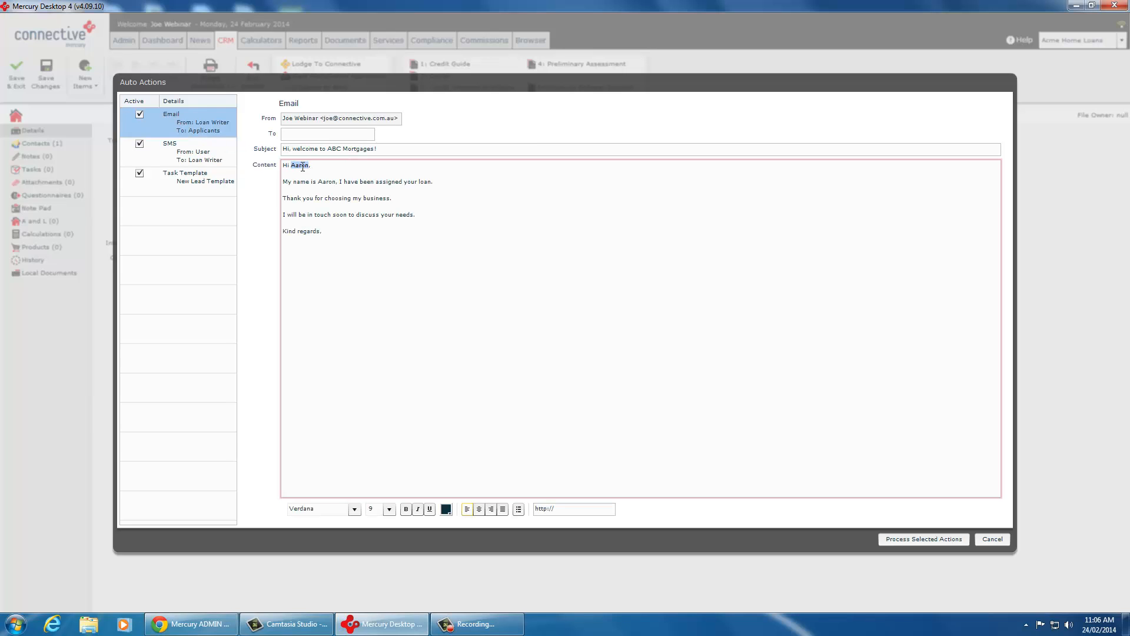
{"action": "left_click", "coordinate": [307, 166]}
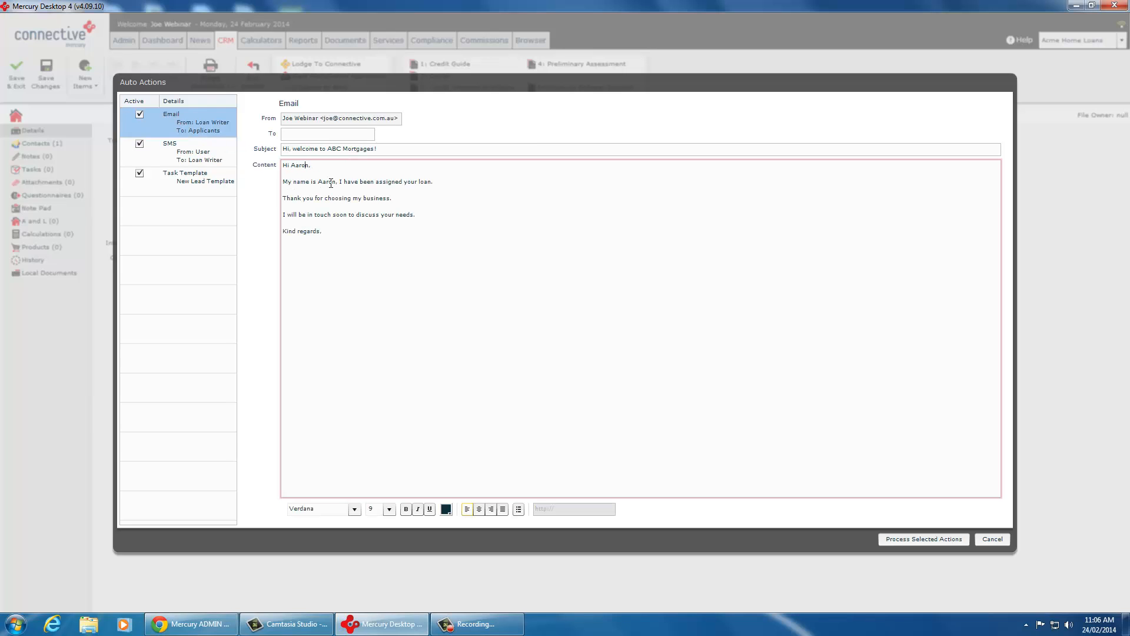
Step: Clear the recipient number of the SMS auto action
{"action": "left_click", "coordinate": [185, 153]}
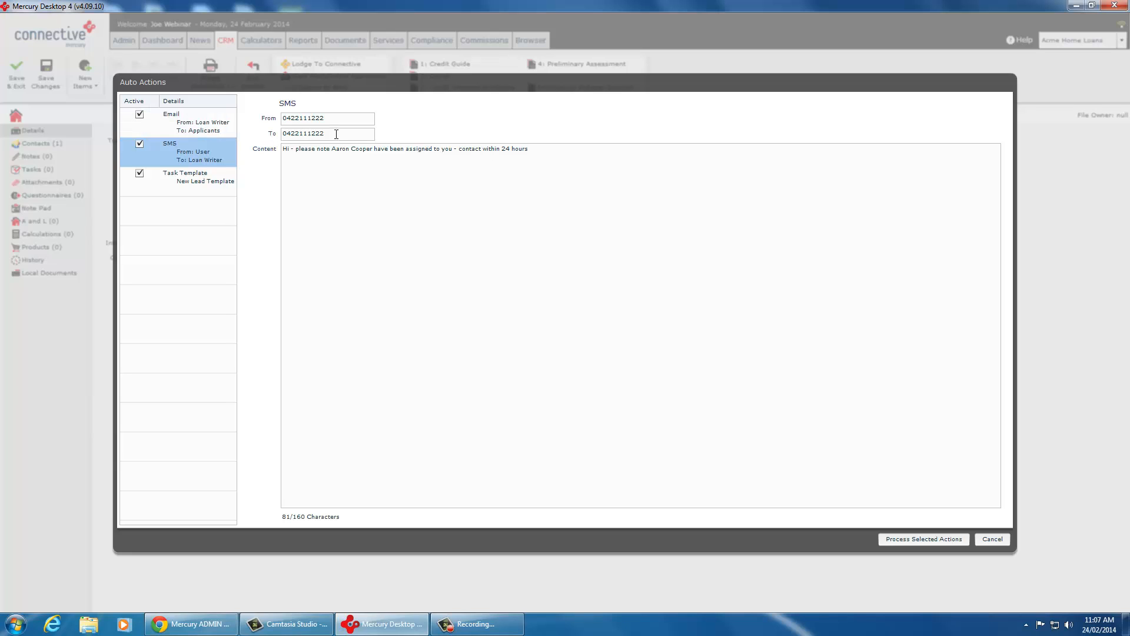
{"action": "left_click_drag", "start_coordinate": [336, 134], "coordinate": [225, 129]}
{"action": "key", "text": "BackSpace"}
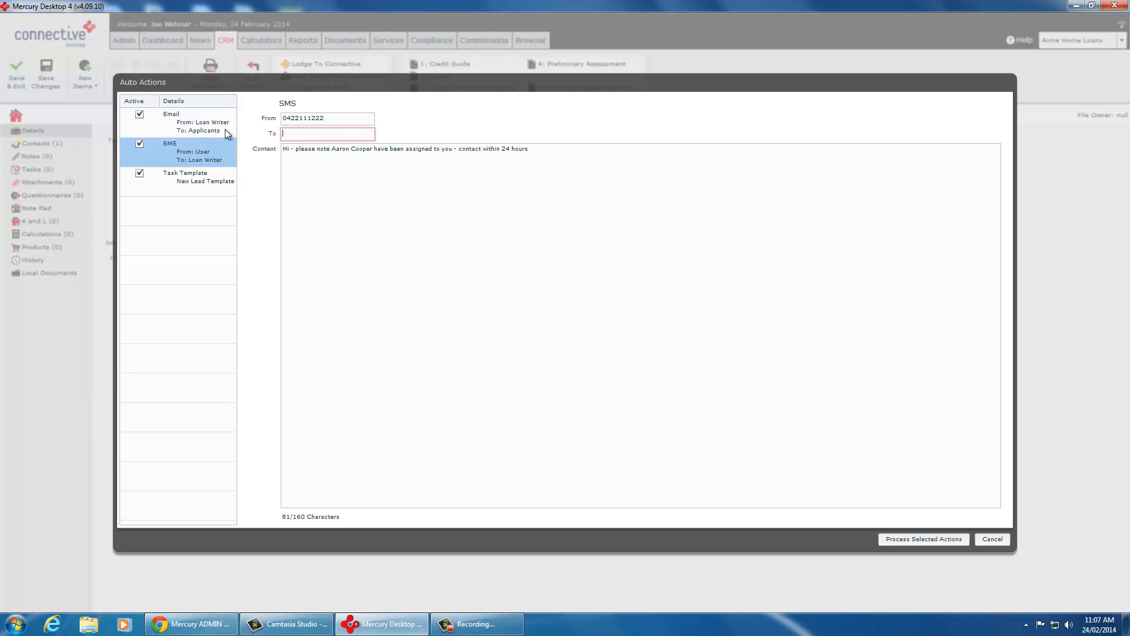
Step: Enter the applicant's email address as the recipient of the Email auto action
{"action": "left_click", "coordinate": [225, 129]}
{"action": "left_click", "coordinate": [306, 134]}
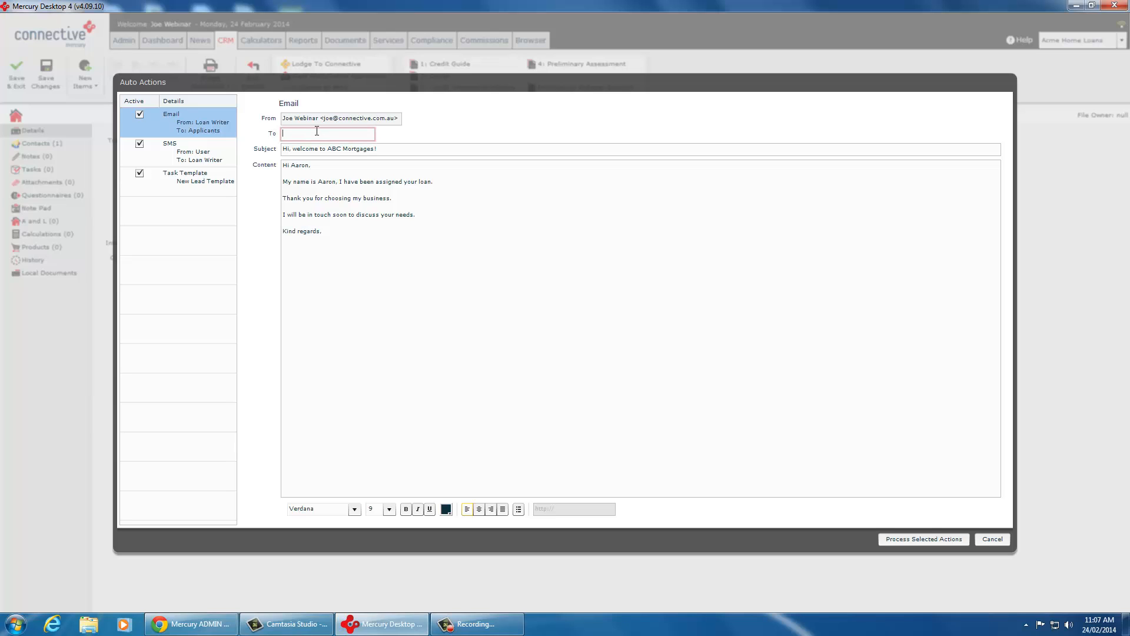
Step: Check the Task Template auto action, process the selected Email, SMS and Task Template actions, and dismiss the results message
{"action": "left_click", "coordinate": [233, 155]}
{"action": "left_click", "coordinate": [198, 179]}
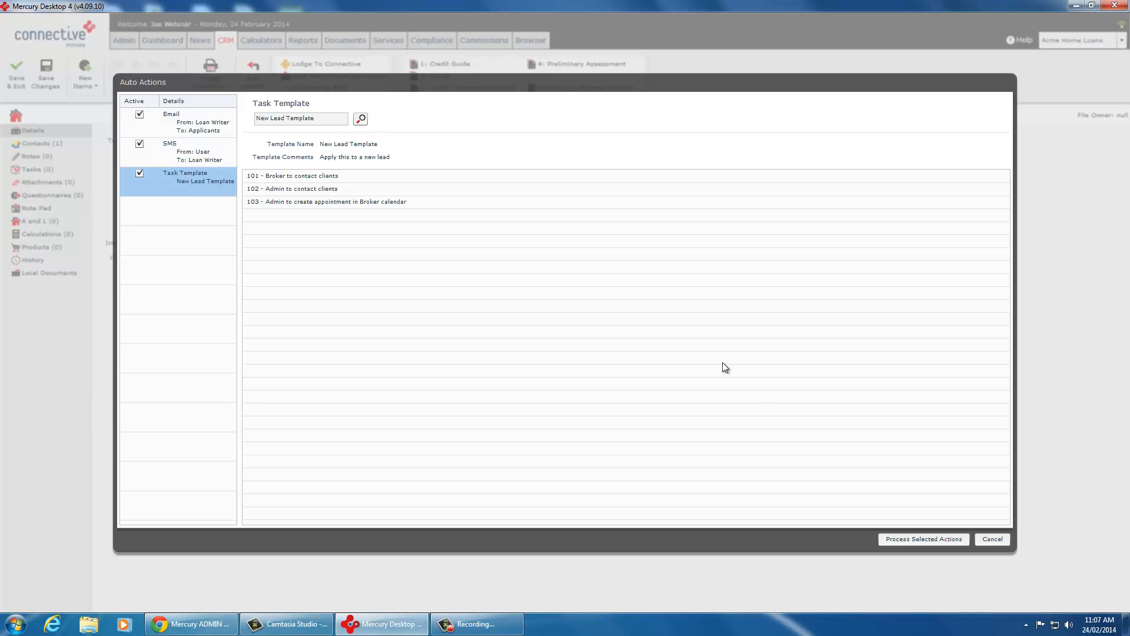
{"action": "left_click", "coordinate": [926, 539]}
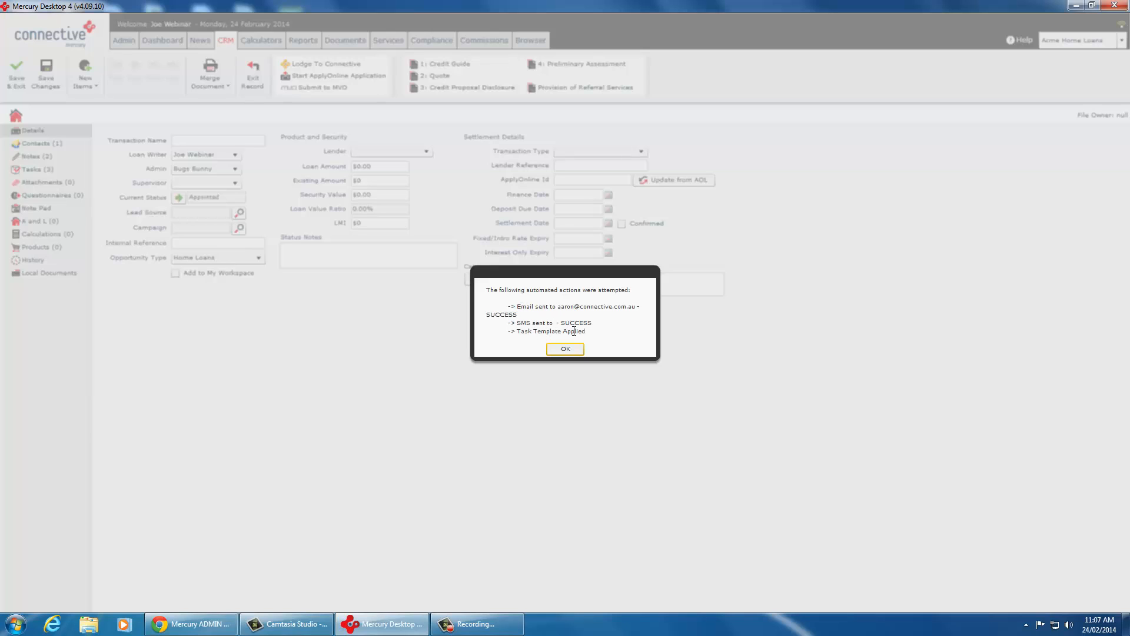
{"action": "left_click", "coordinate": [565, 349]}
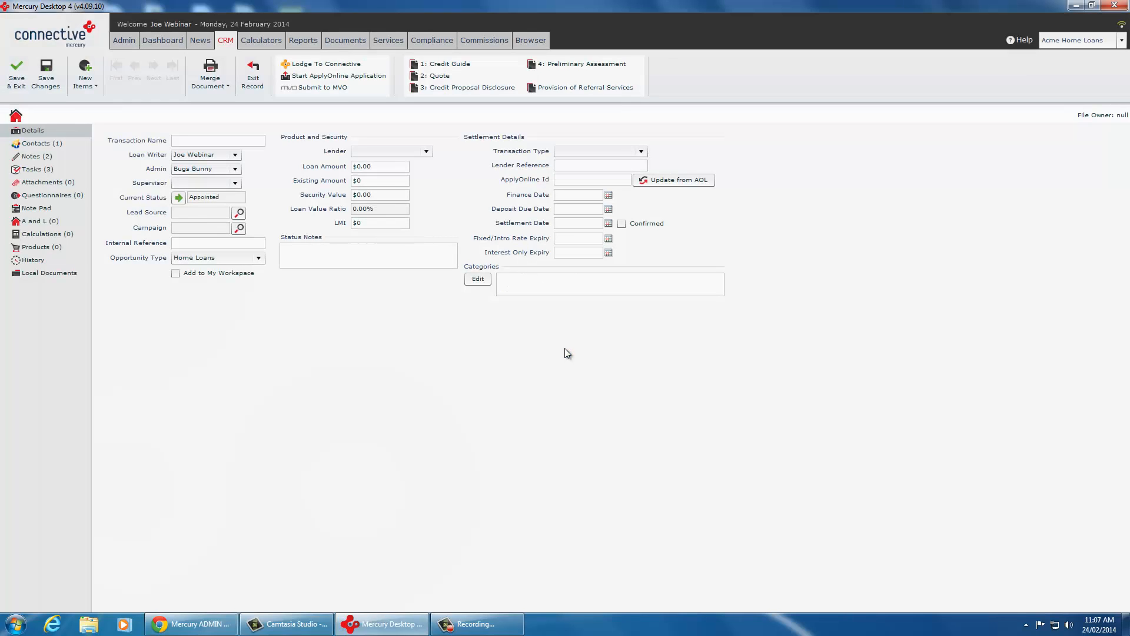
Step: Examine the loan's notes for the logged SMS and outgoing email
{"action": "left_click", "coordinate": [40, 156]}
{"action": "left_click", "coordinate": [242, 167]}
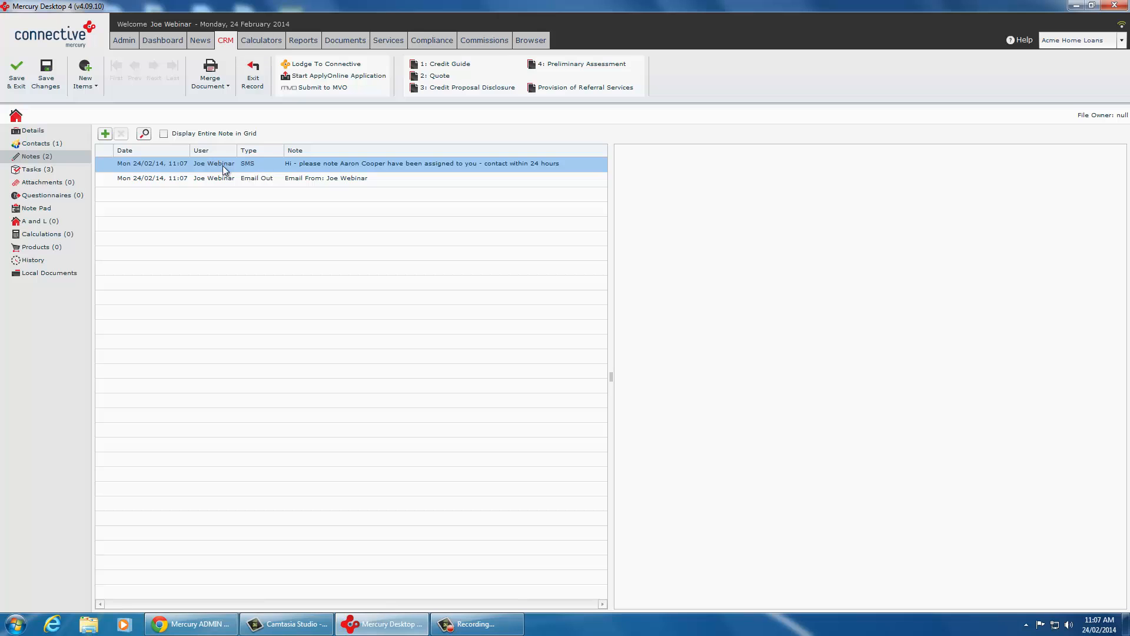
{"action": "left_click", "coordinate": [218, 176], "text": "shift"}
{"action": "left_click", "coordinate": [274, 179]}
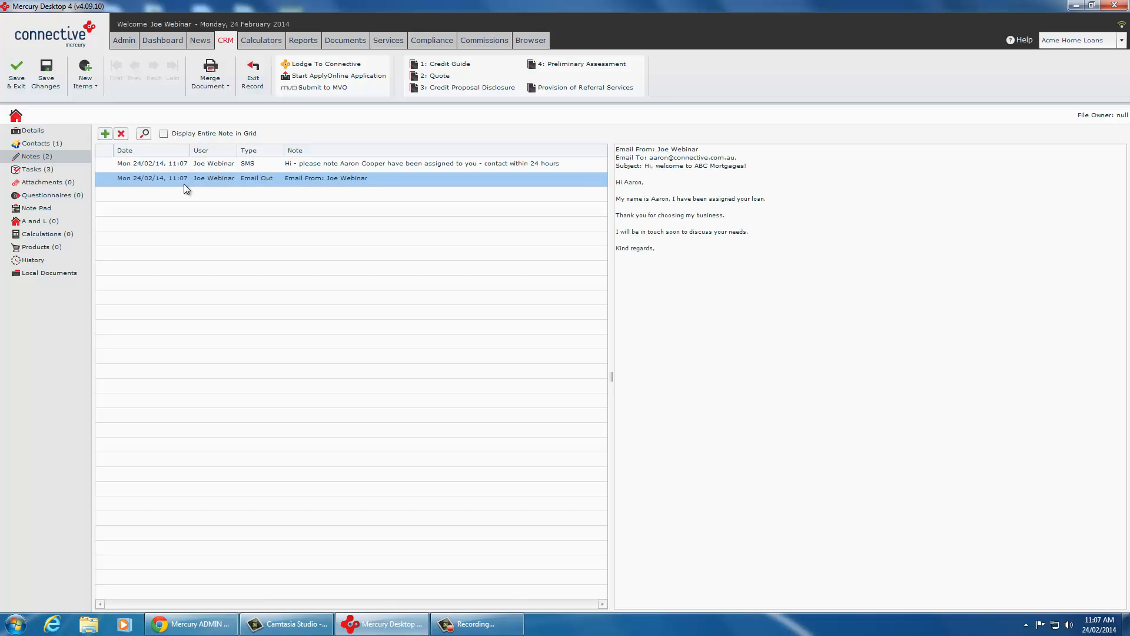
Step: Examine the loan's tasks from the applied template, narrowing the blank column before Subject and viewing tasks 101, 102 and 103
{"action": "left_click", "coordinate": [51, 168]}
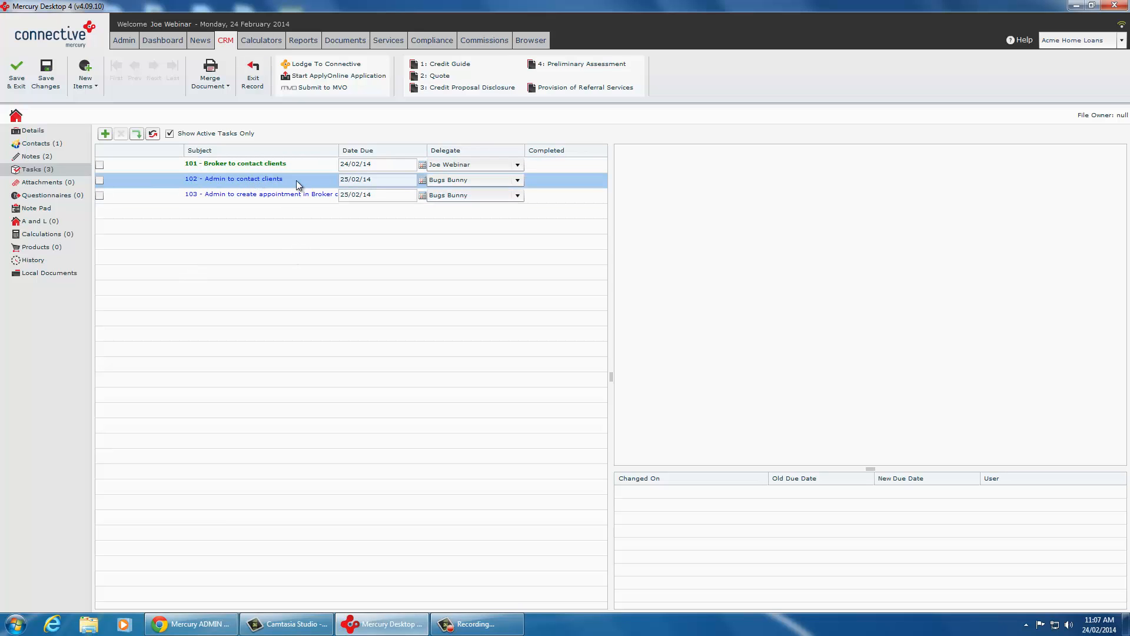
{"action": "left_click_drag", "start_coordinate": [184, 151], "coordinate": [147, 150]}
{"action": "left_click", "coordinate": [199, 164]}
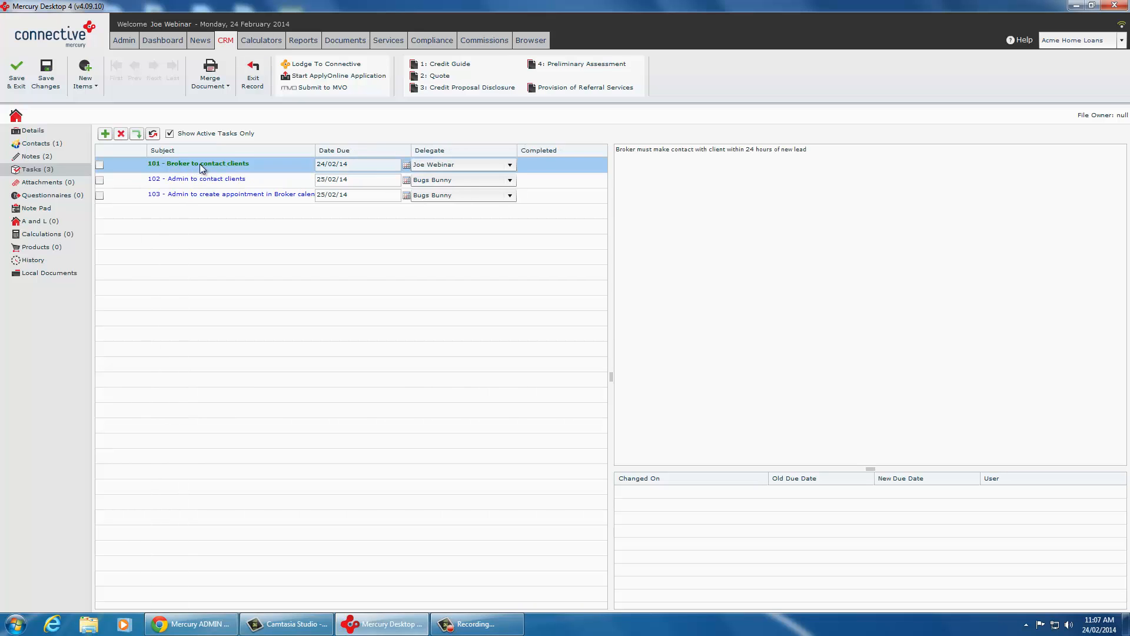
{"action": "left_click", "coordinate": [199, 175]}
{"action": "left_click", "coordinate": [198, 190]}
{"action": "left_click", "coordinate": [198, 182]}
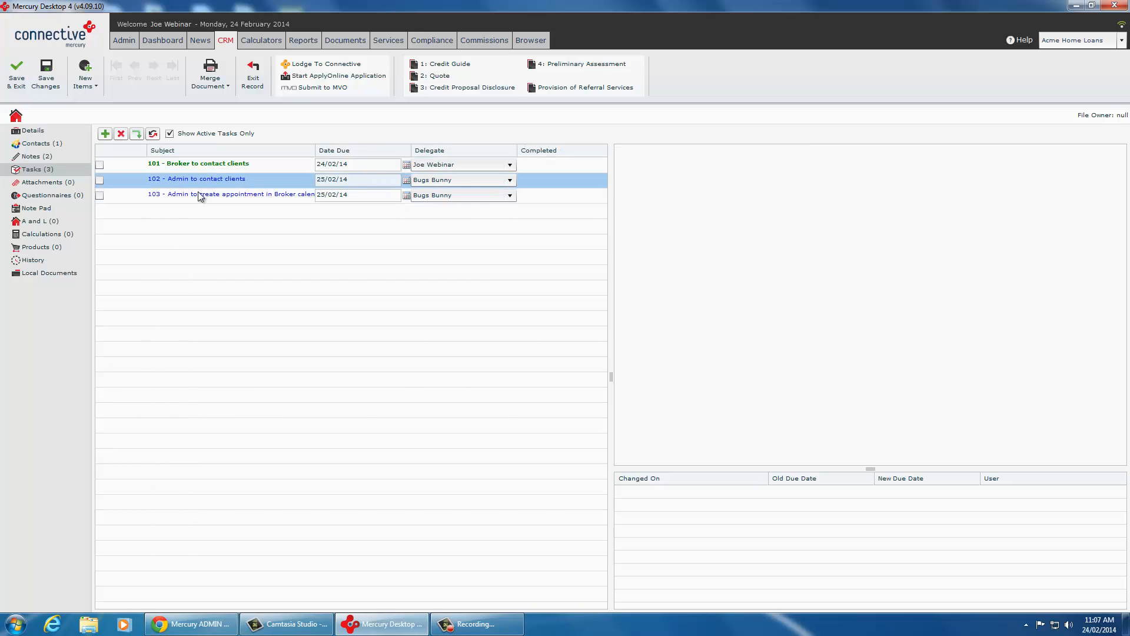
{"action": "left_click", "coordinate": [198, 193]}
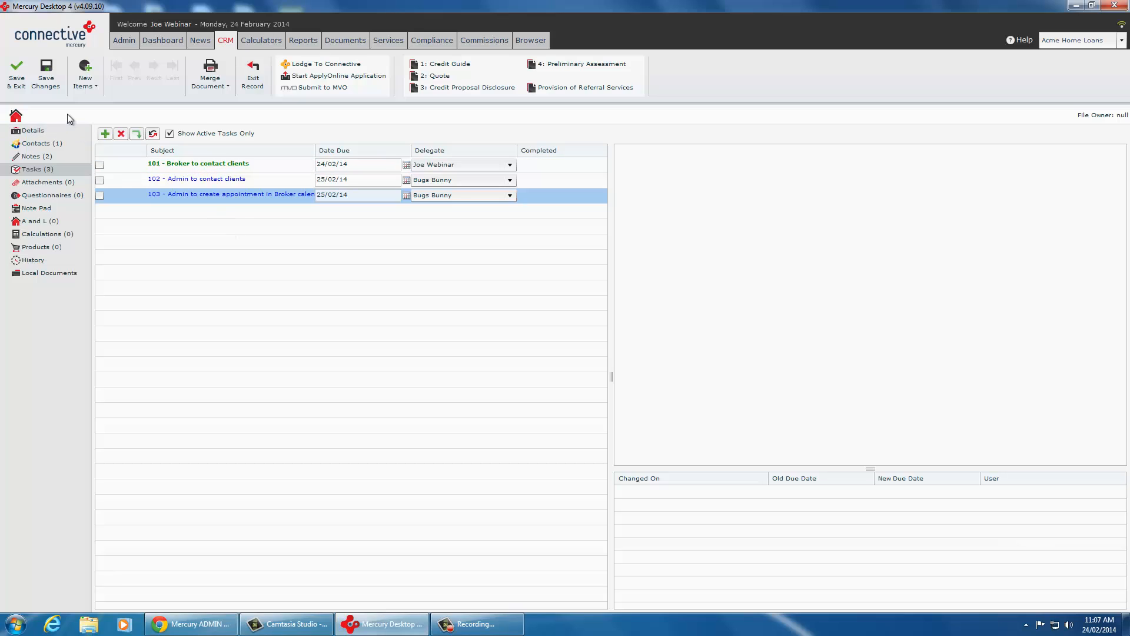